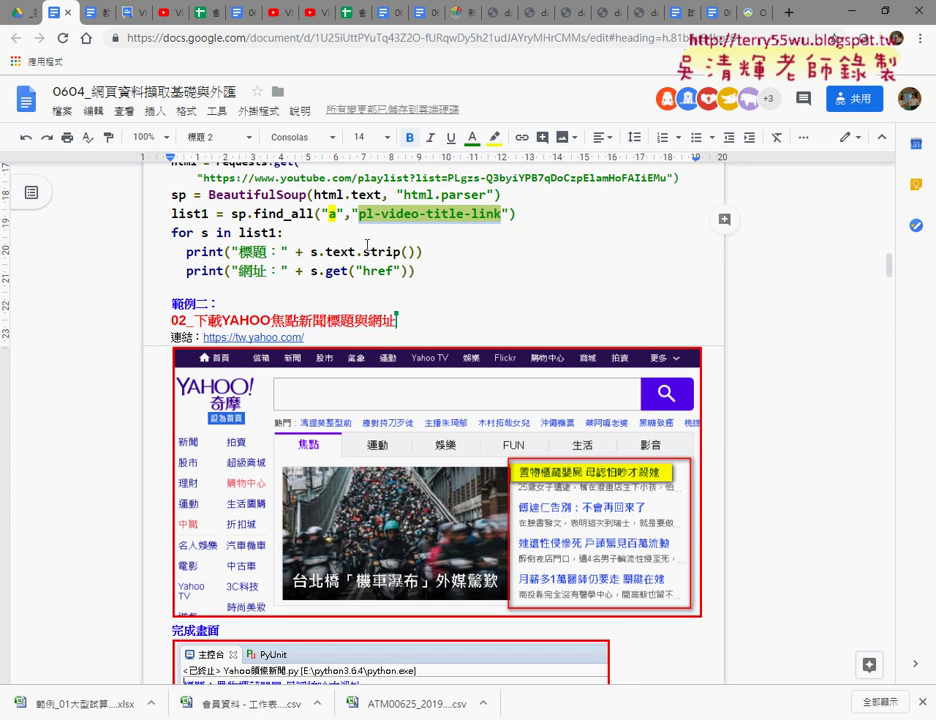
scroll(367, 245, "down", 3)
left_click_drag(271, 175, 355, 176)
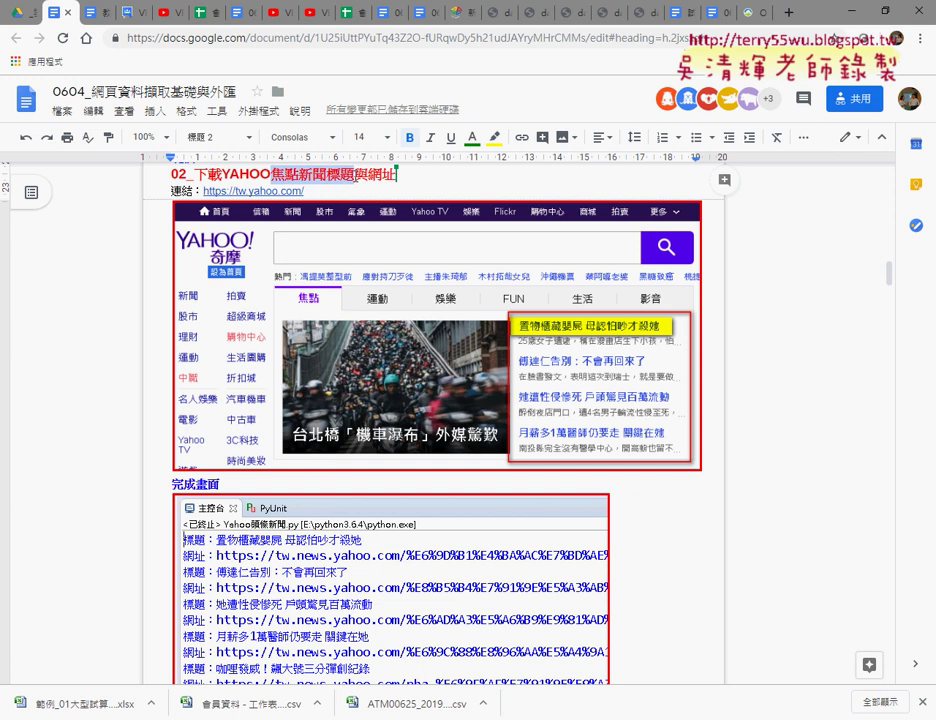
double_click(390, 175)
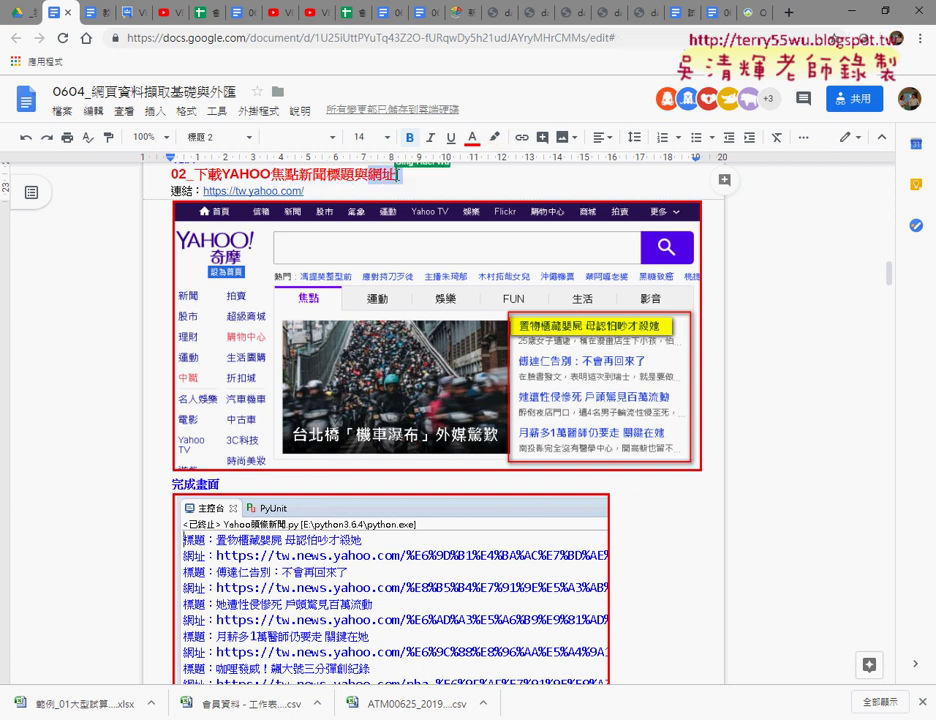
left_click(281, 190)
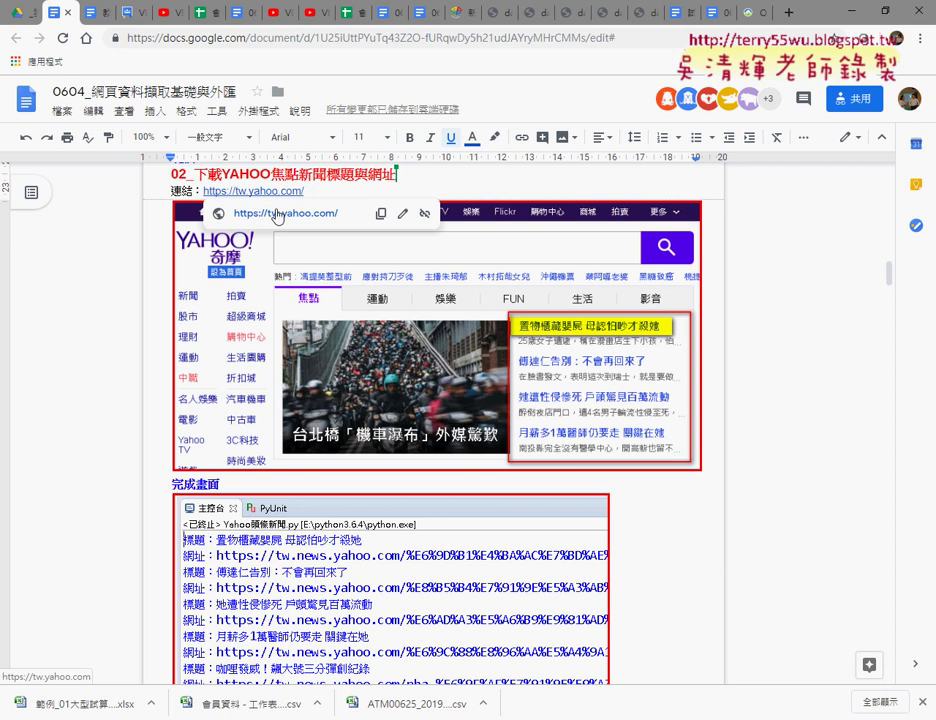
left_click(279, 212)
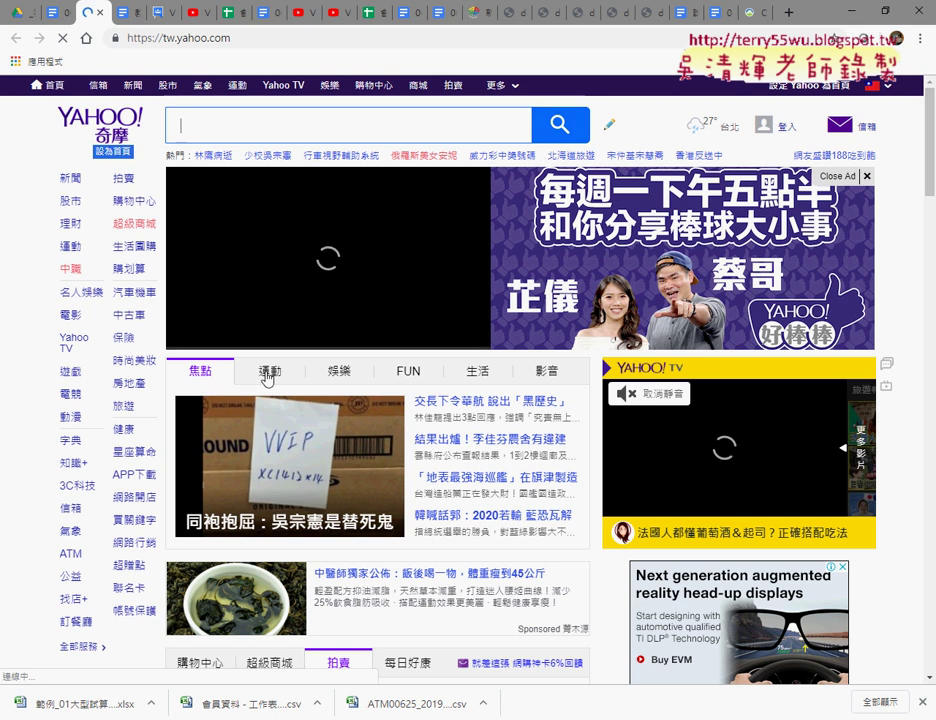
Select the first Yahoo news headline's text and bring up its context menu.
scroll(300, 390, "down", 3)
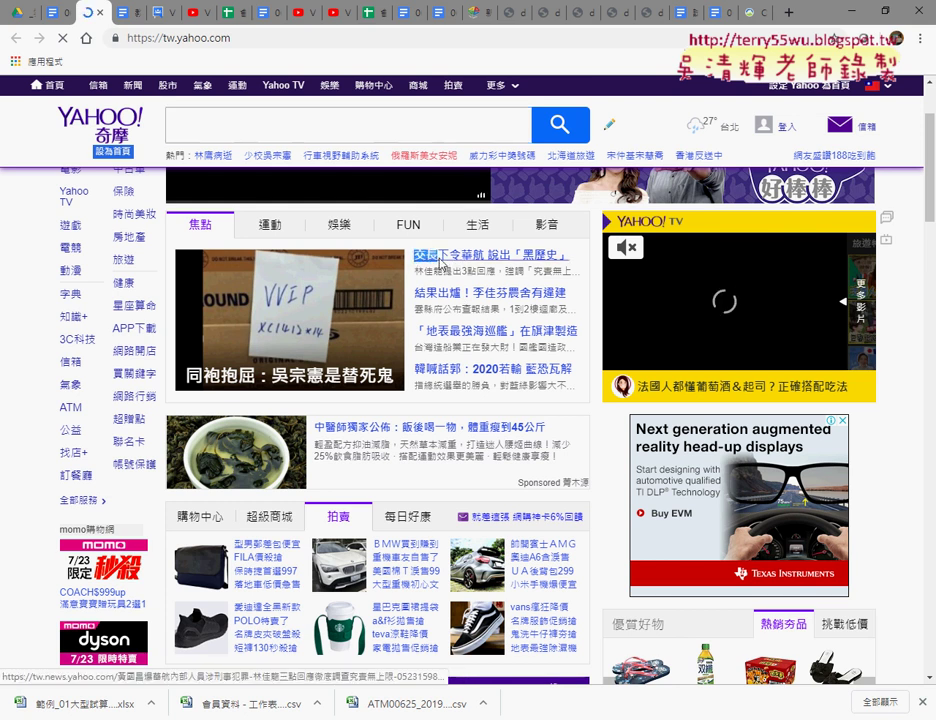
left_click_drag(404, 260, 578, 260)
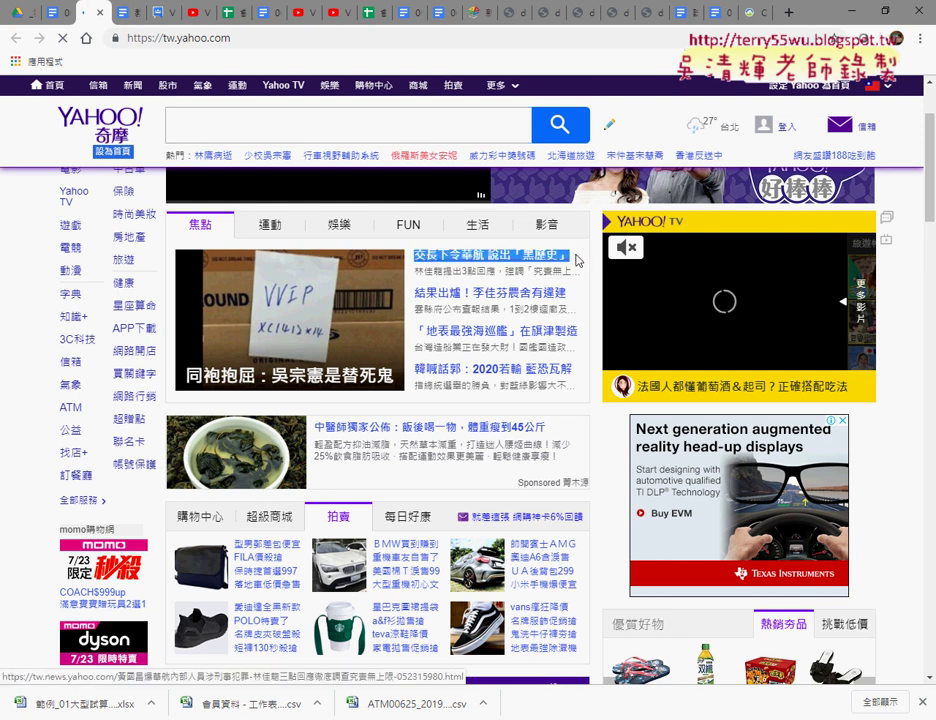
right_click(520, 258)
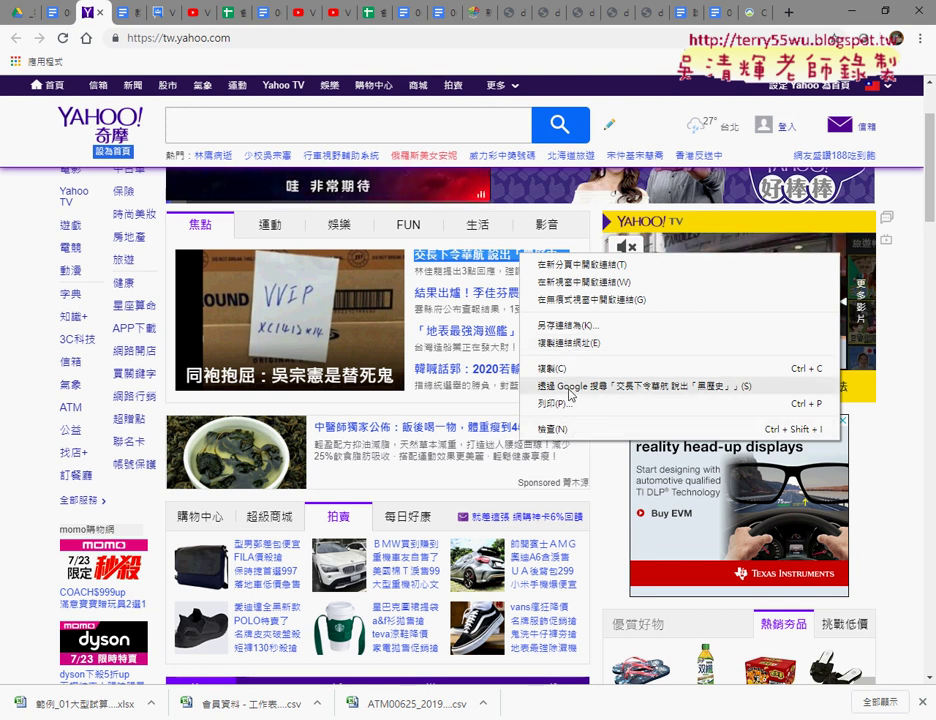
View the Yahoo homepage's HTML source and scroll through it.
right_click(596, 213)
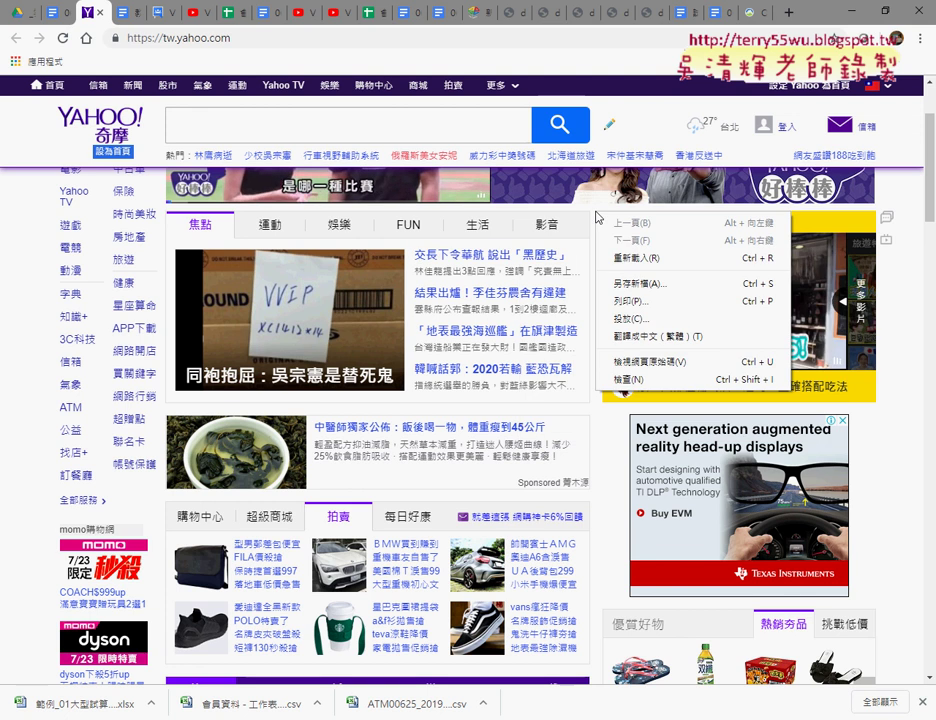
left_click(643, 363)
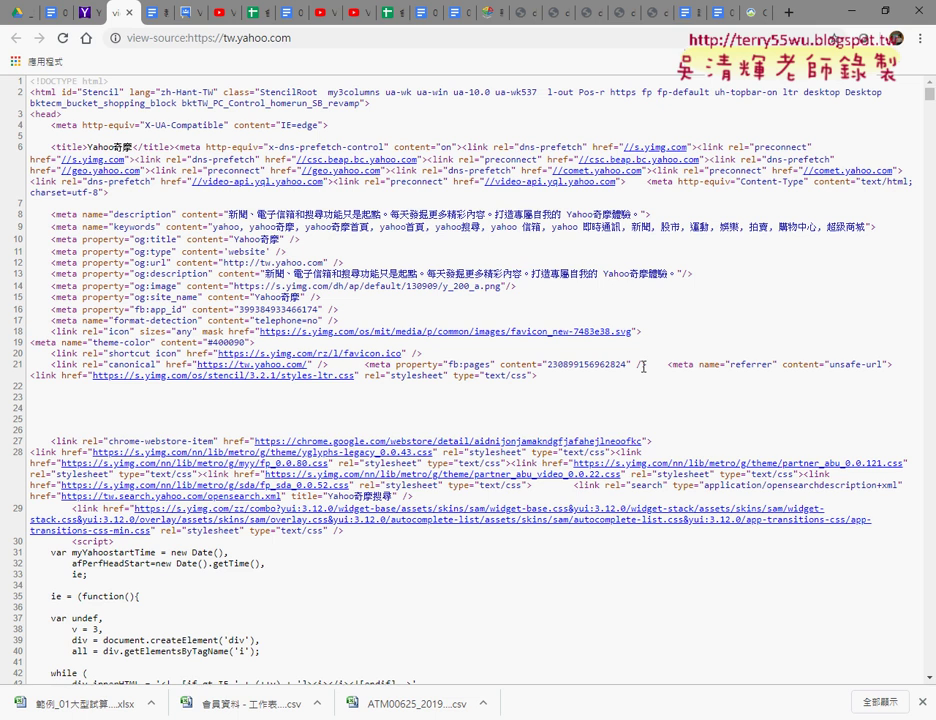
scroll(643, 367, "down", 3)
scroll(643, 365, "down", 3)
scroll(643, 365, "down", 3)
scroll(645, 372, "down", 3)
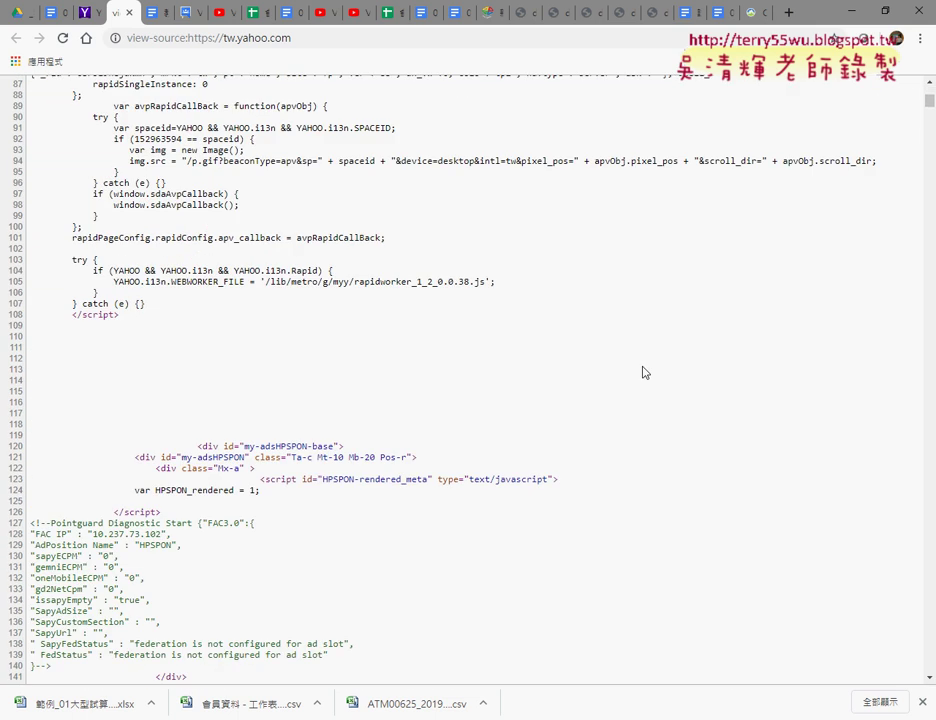
Close the source tab and bring up the first 焦點 headline's context menu.
left_click(129, 12)
mouse_move(203, 226)
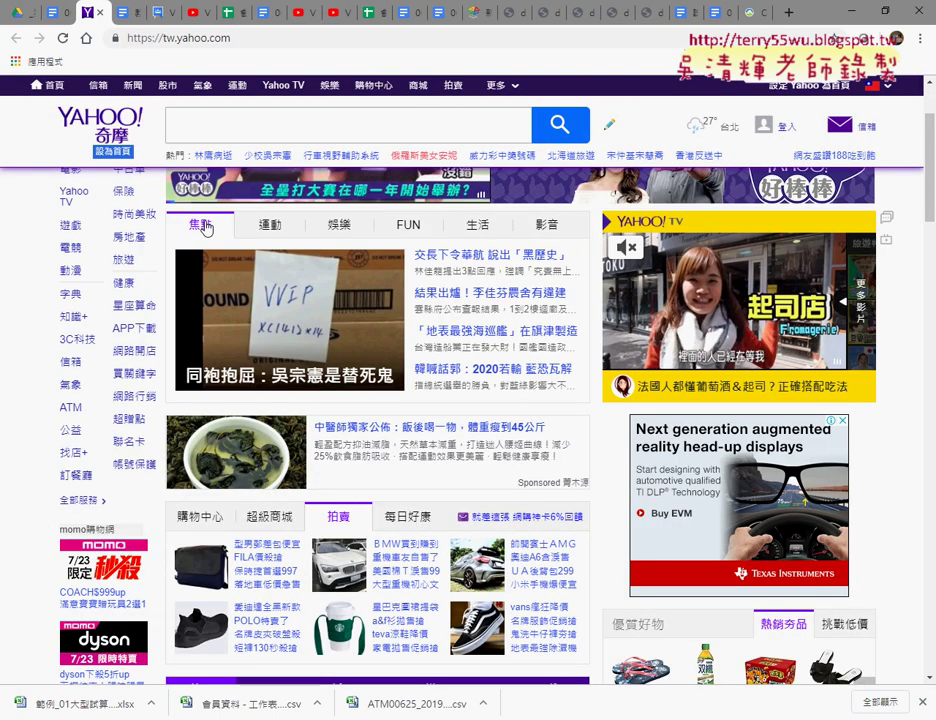
right_click(478, 253)
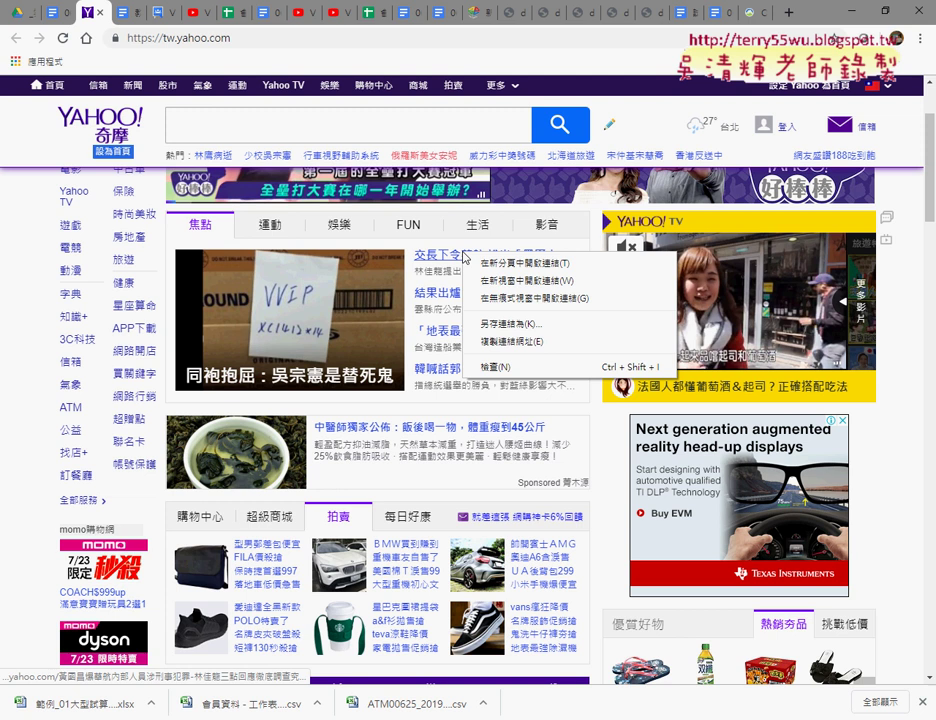
Inspect the first headline and examine its span element with class Va-tt in Elements.
left_click(509, 364)
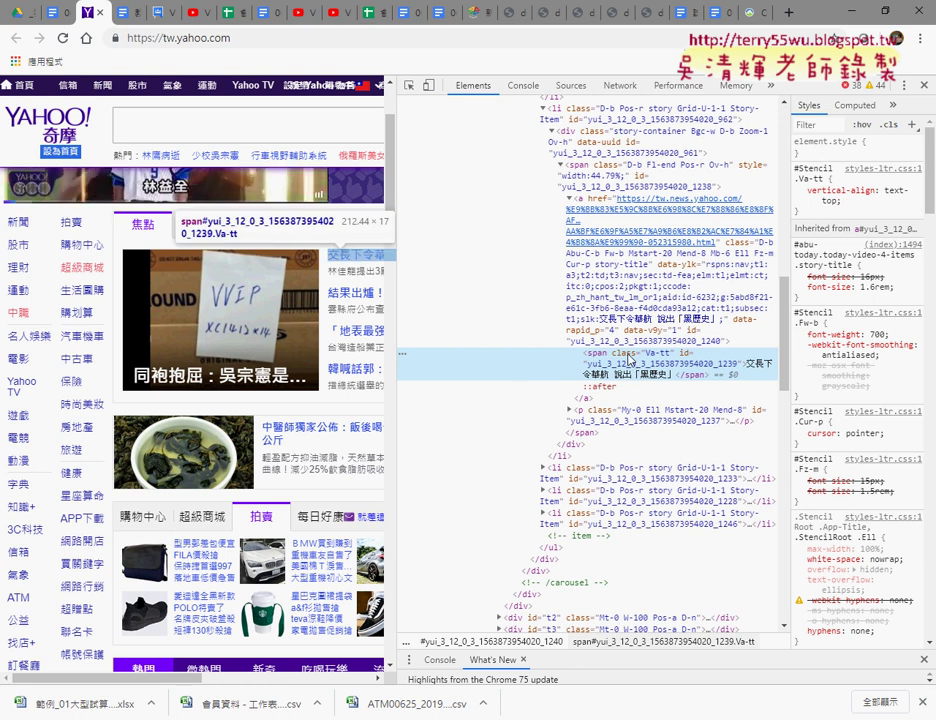
double_click(752, 366)
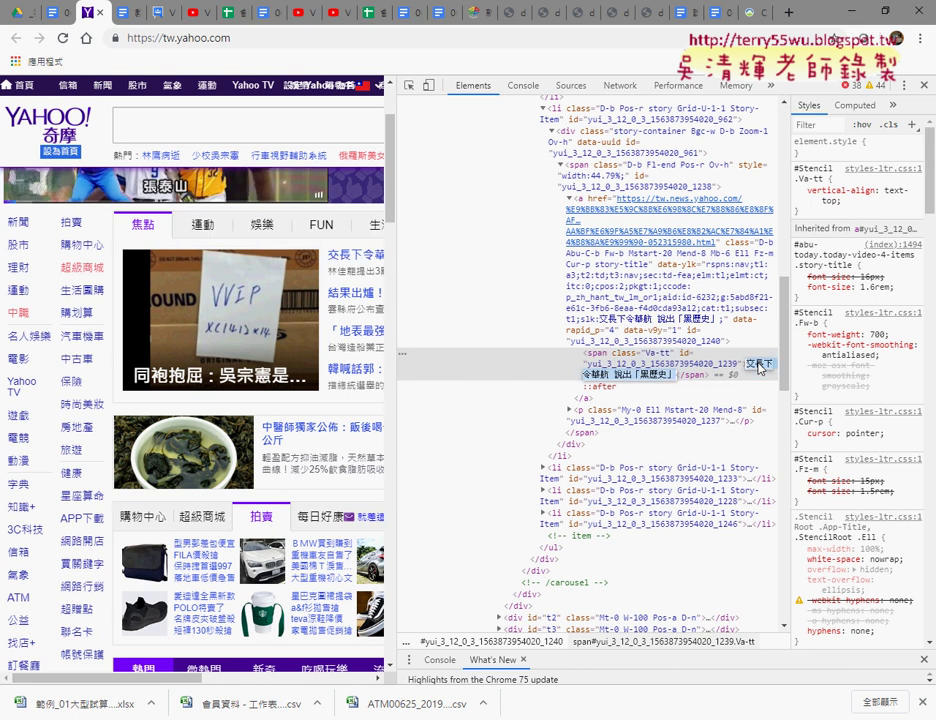
left_click(621, 366)
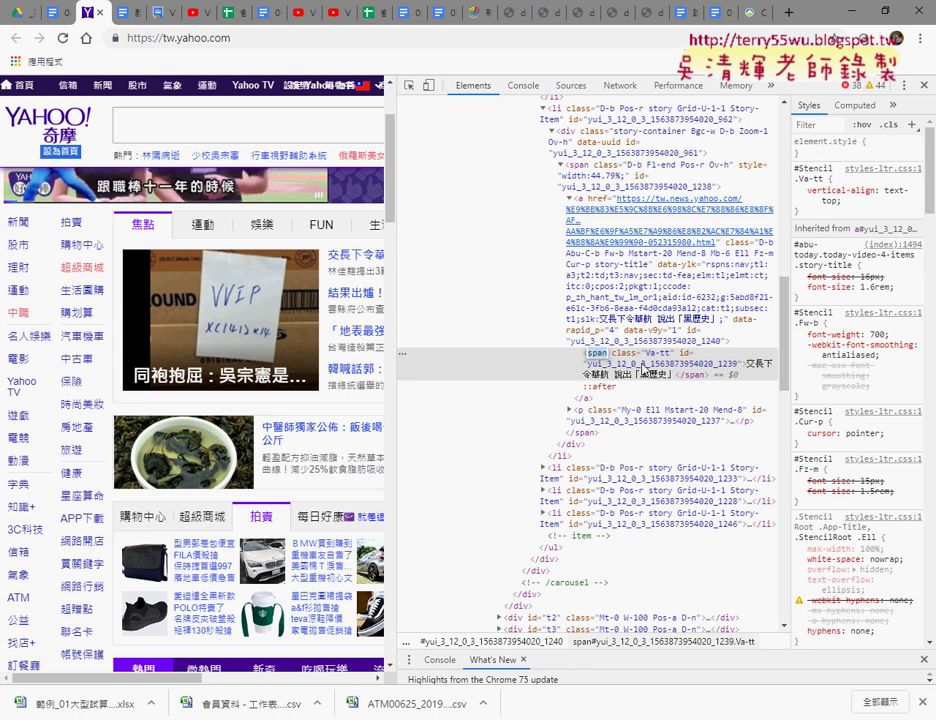
left_click(661, 356)
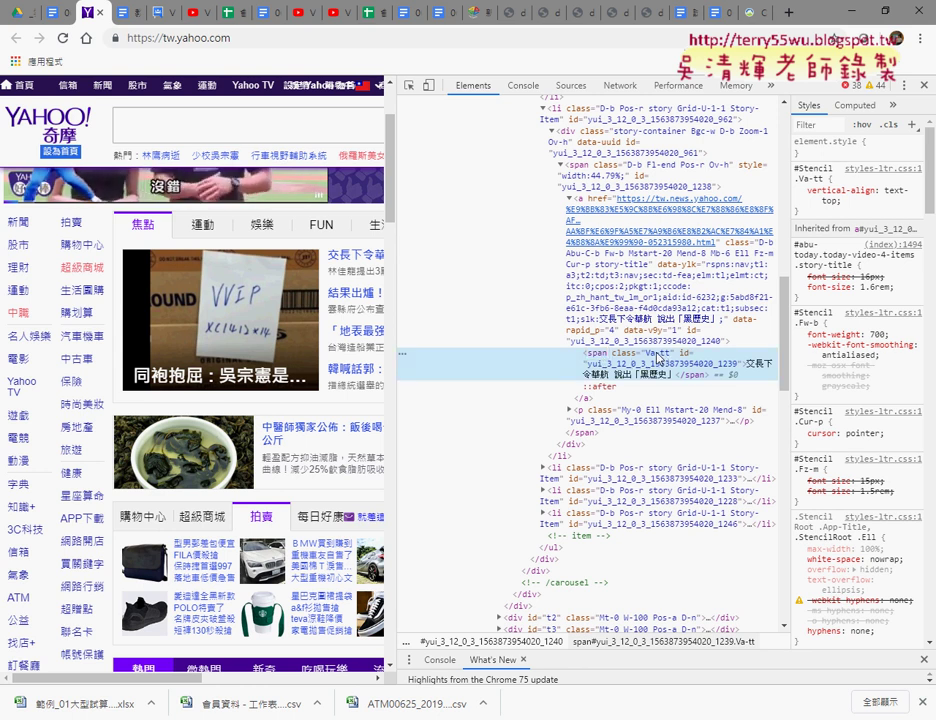
double_click(658, 356)
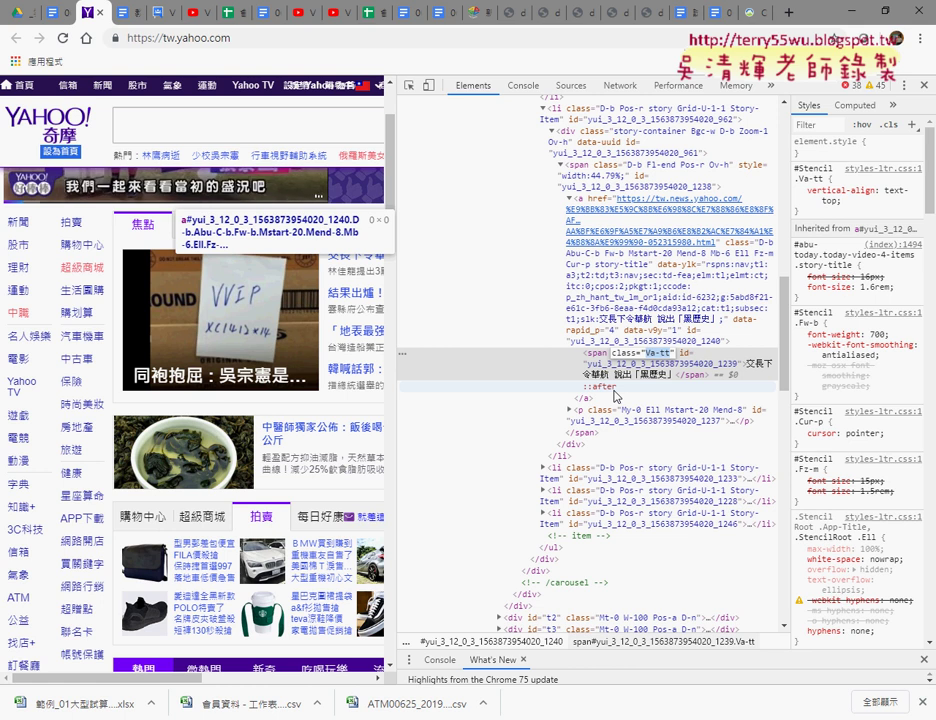
Widen the Yahoo page beside DevTools and inspect the first 焦點 headline's link again.
key("alt+Tab")
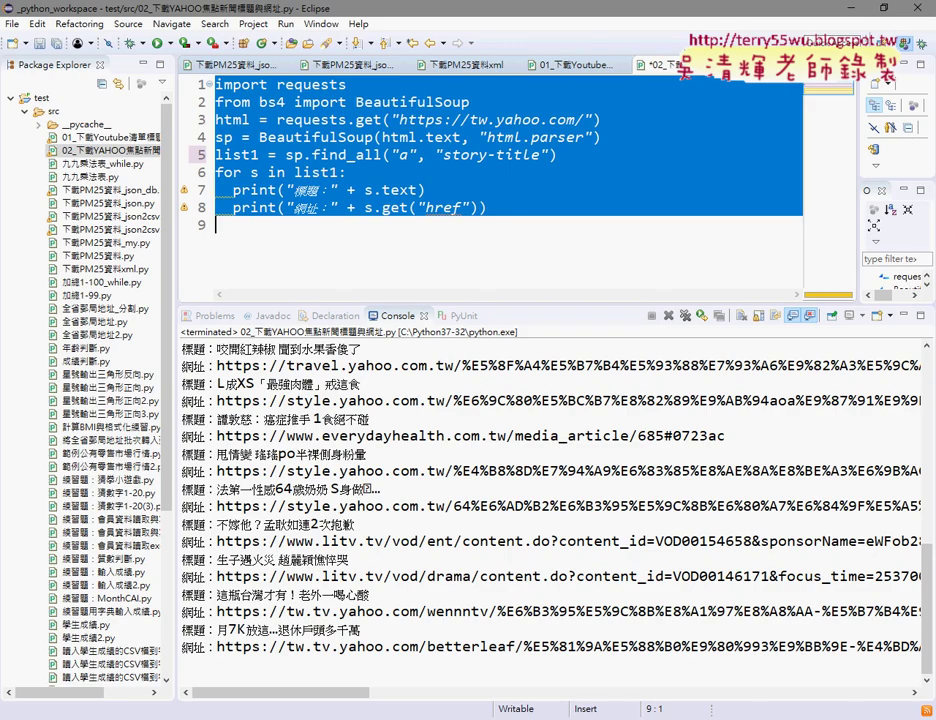
key("alt+Tab")
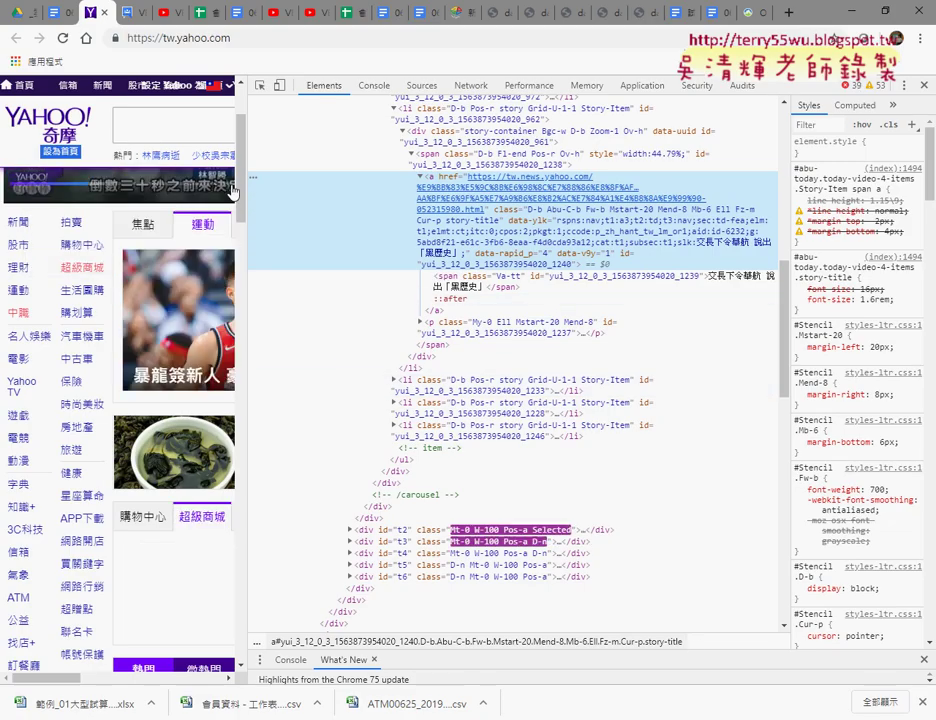
left_click_drag(247, 205, 468, 211)
left_click(146, 222)
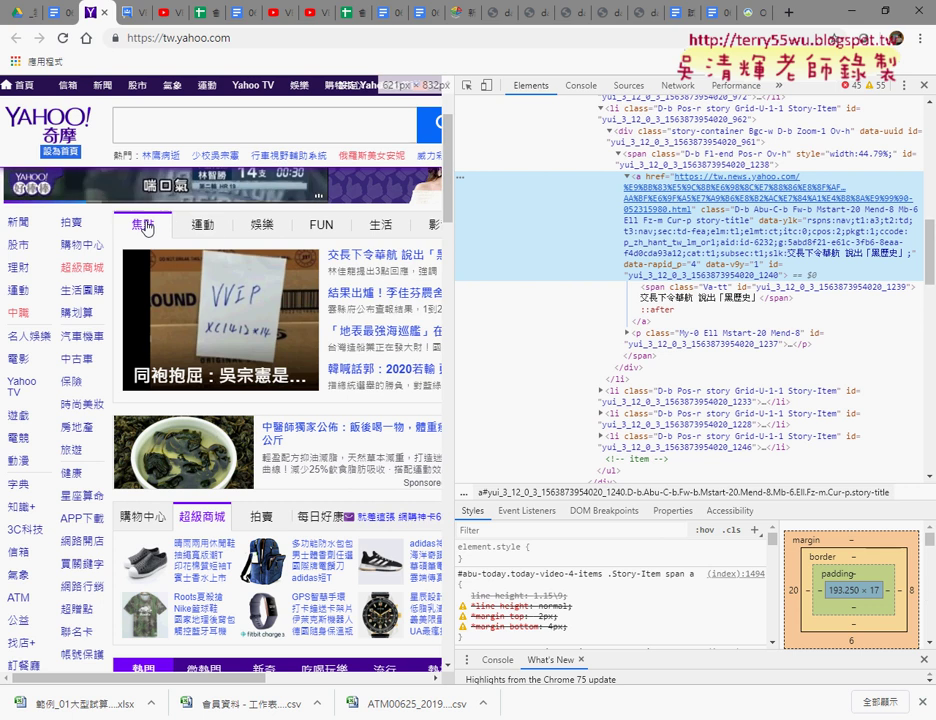
right_click(371, 253)
right_click(371, 253)
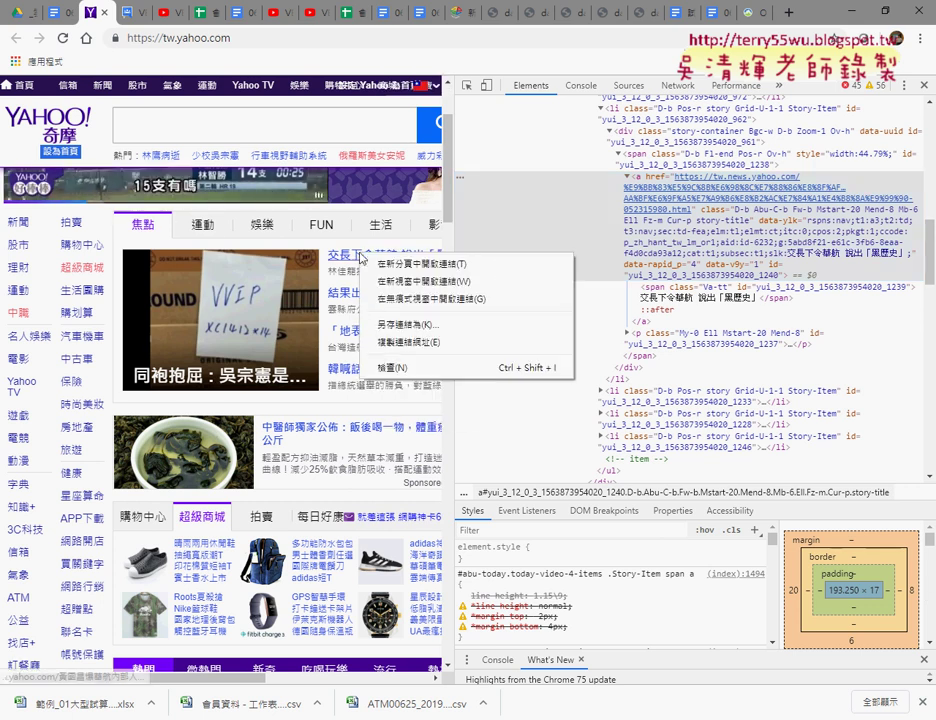
left_click(393, 375)
Copy the headline's span tag name, then select the "a" argument of find_all in Eclipse.
left_click(669, 290)
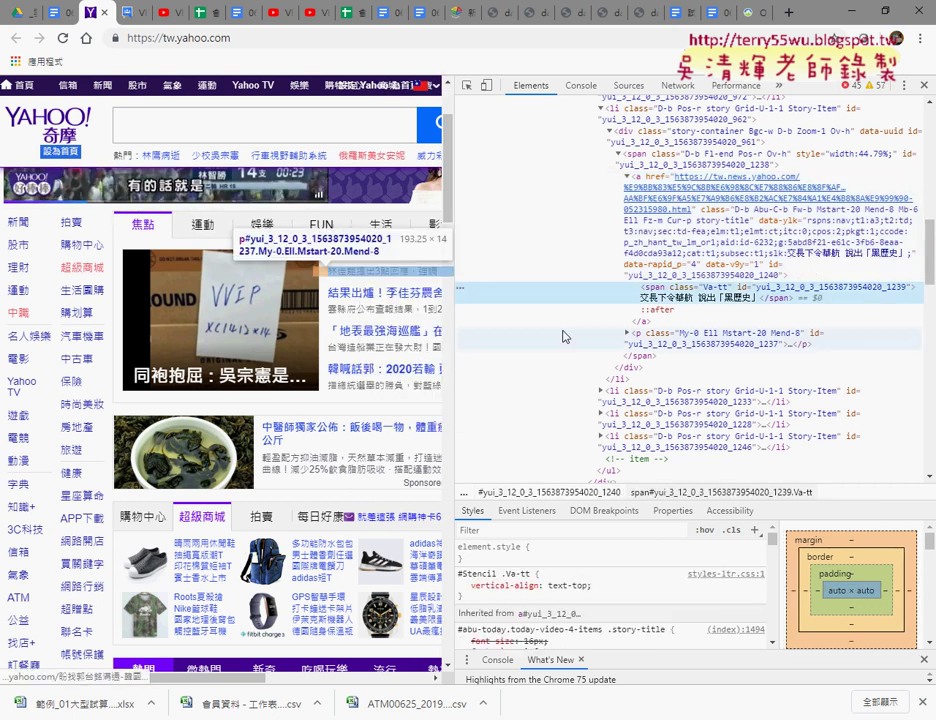
double_click(652, 287)
key("ctrl+c")
key("Escape")
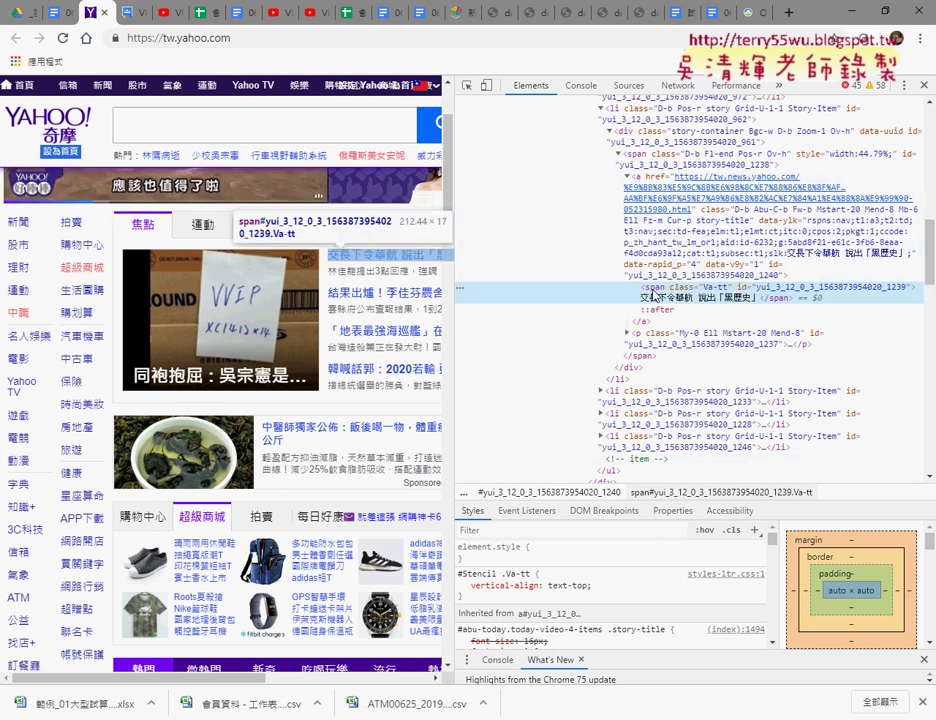
double_click(652, 289)
right_click(618, 348)
left_click(680, 341)
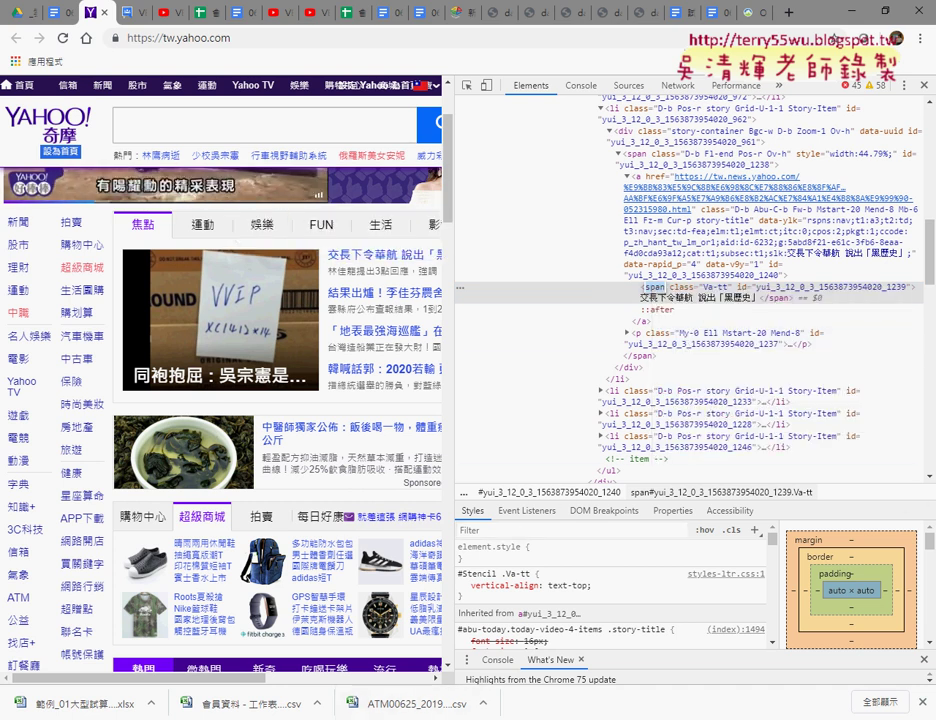
key("alt+Tab")
left_click(400, 155)
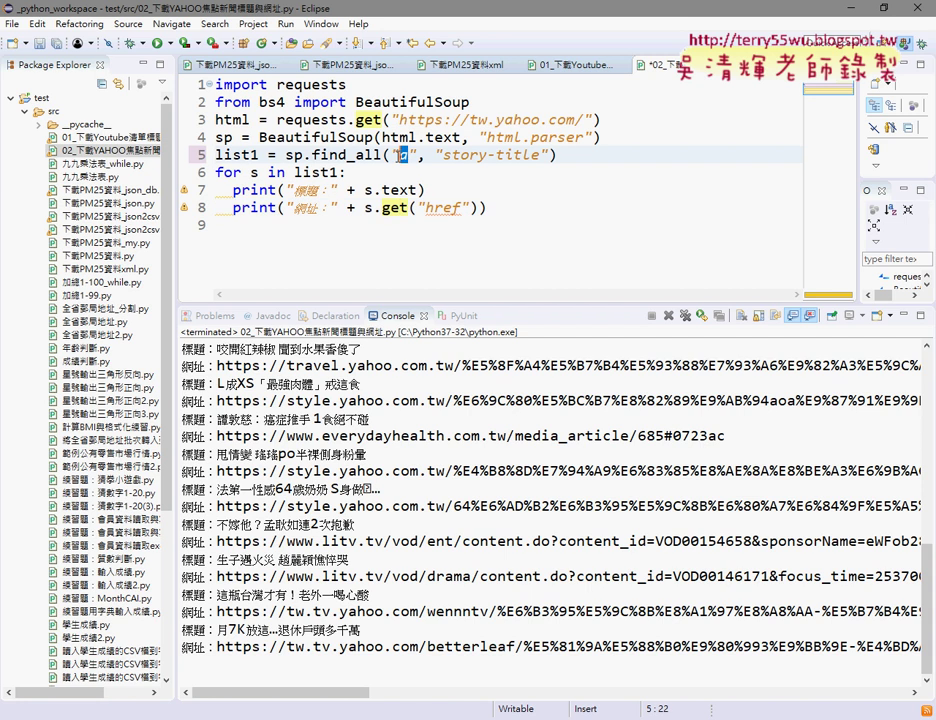
Replace "a" with span in find_all and copy the Va-tt class name from DevTools.
key("ctrl+v")
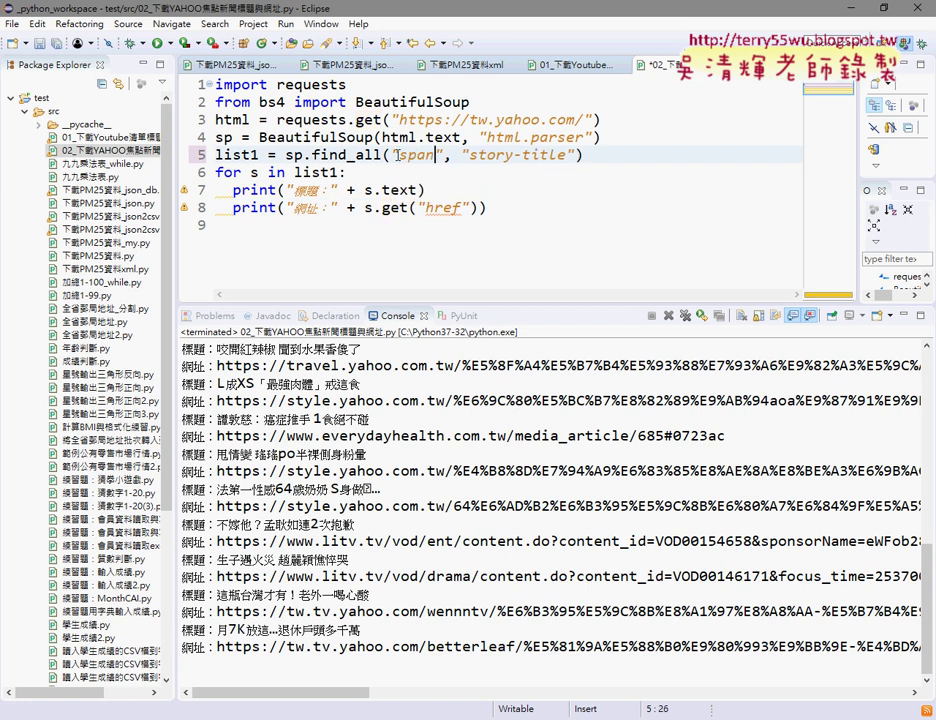
key("alt+Tab")
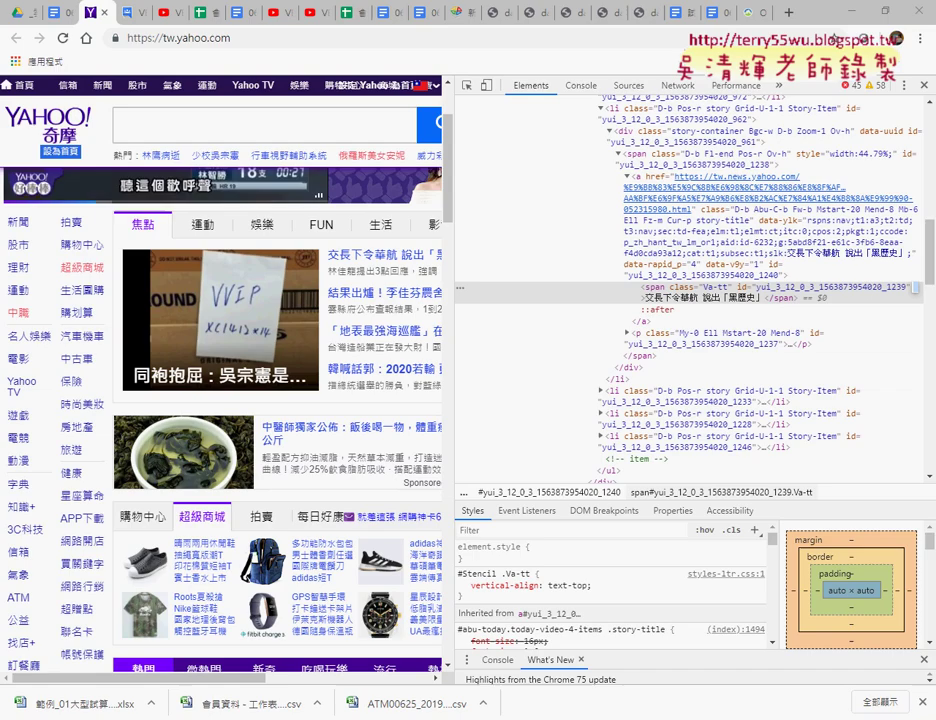
double_click(712, 288)
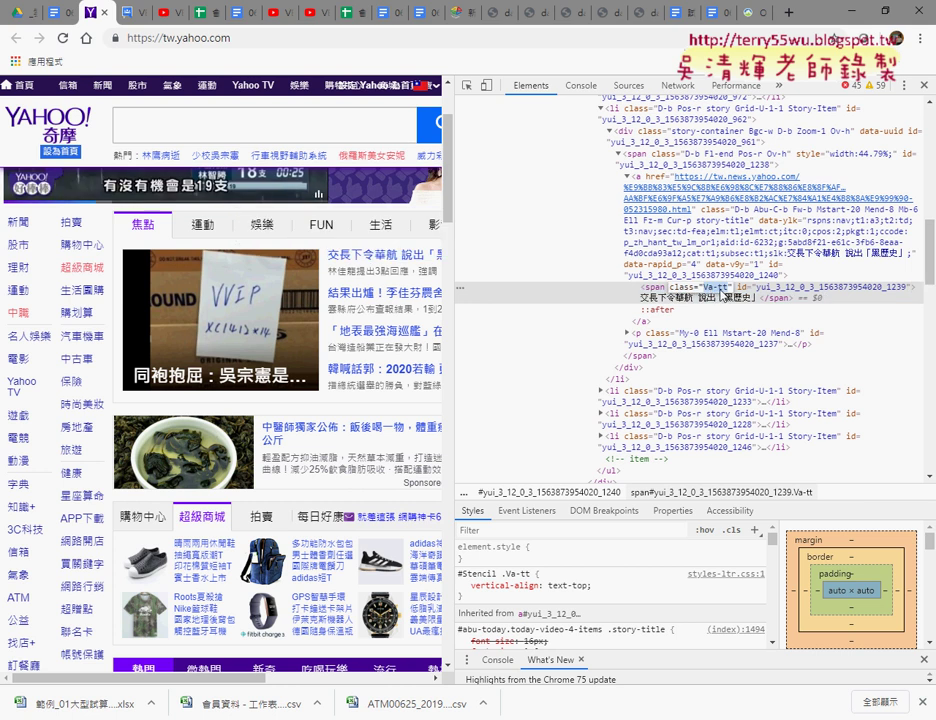
right_click(712, 288)
left_click(735, 350)
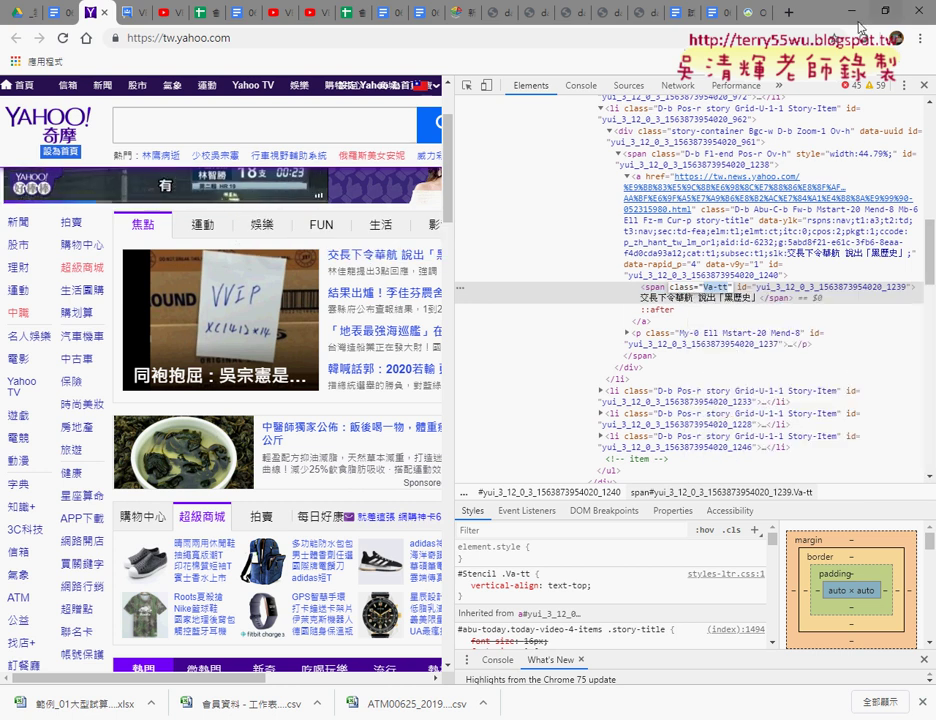
key("alt+Tab")
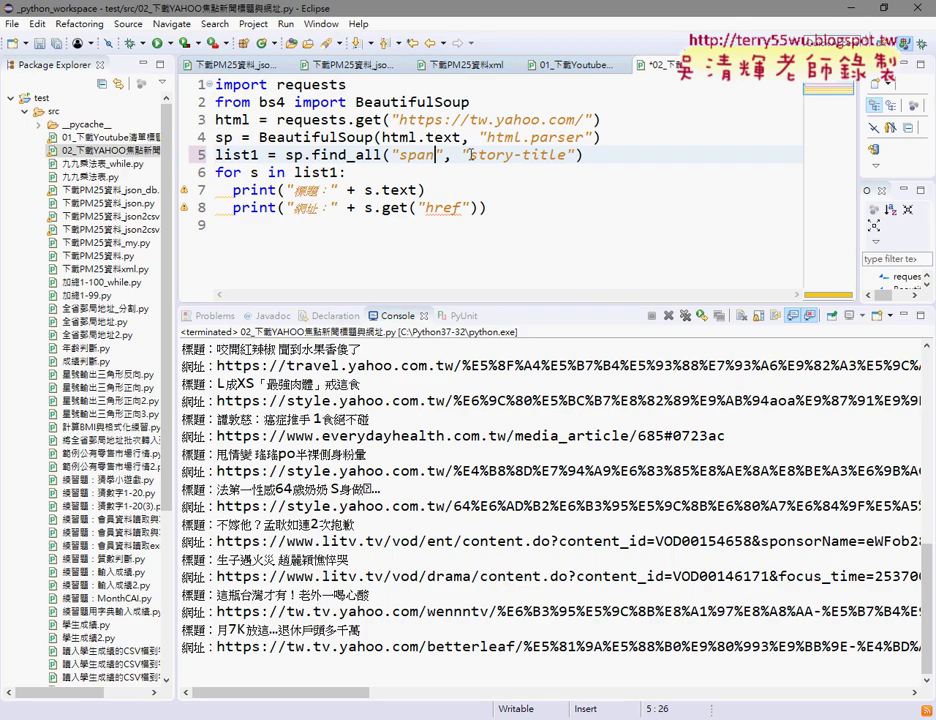
Paste Va-tt over story-title on line 5 and comment out line 8's URL print.
left_click_drag(470, 155, 568, 156)
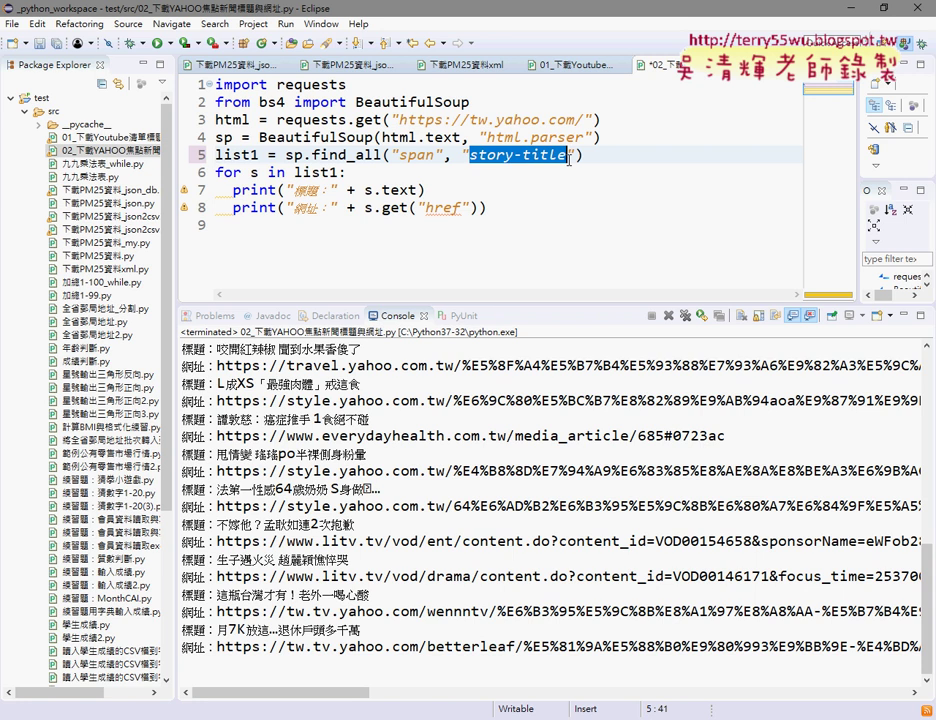
key("ctrl+v")
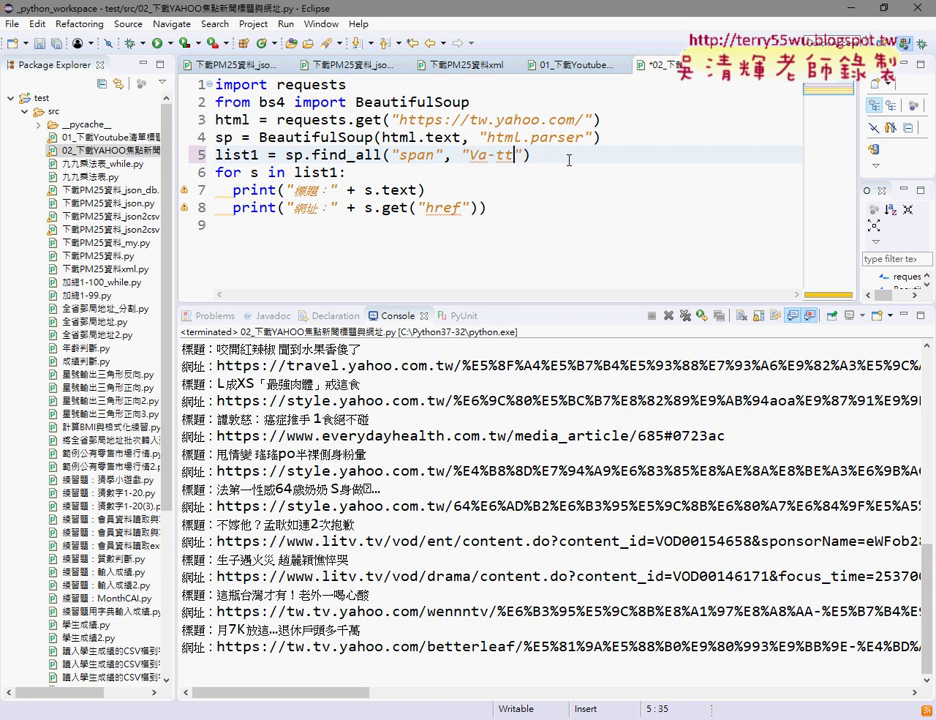
left_click(500, 212)
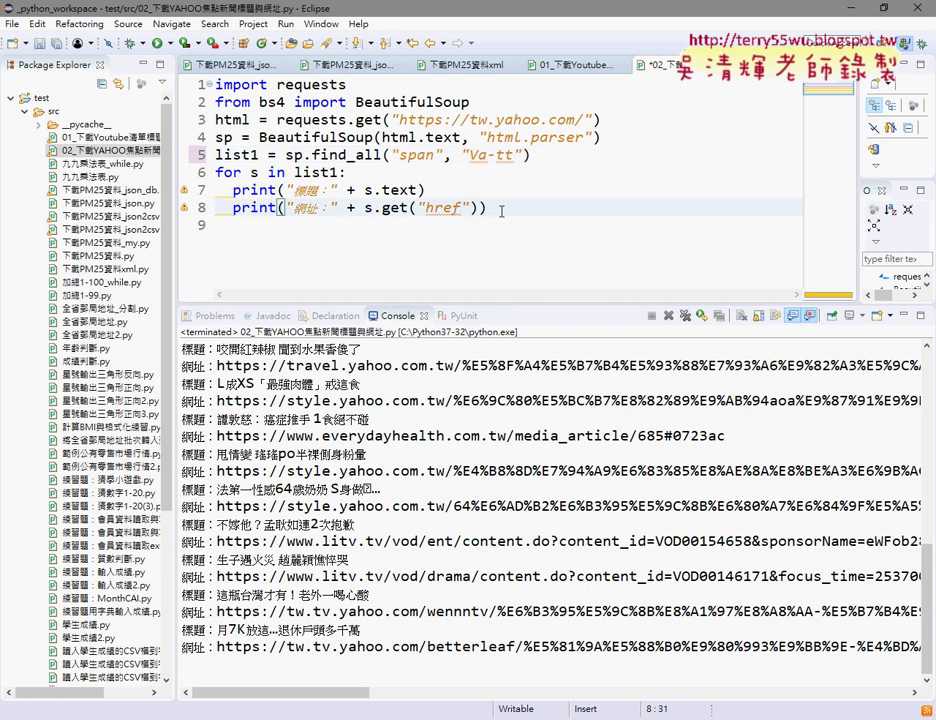
key("ctrl+slash")
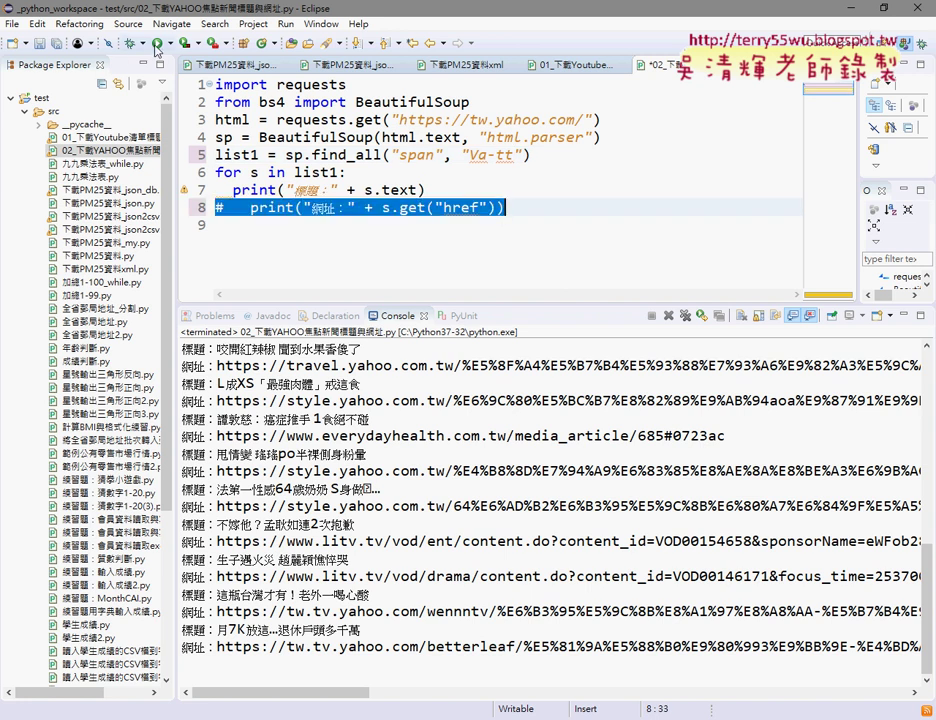
Save and run the script with Ctrl+F11, printing the list of headlines.
key("ctrl+F11")
left_click(468, 430)
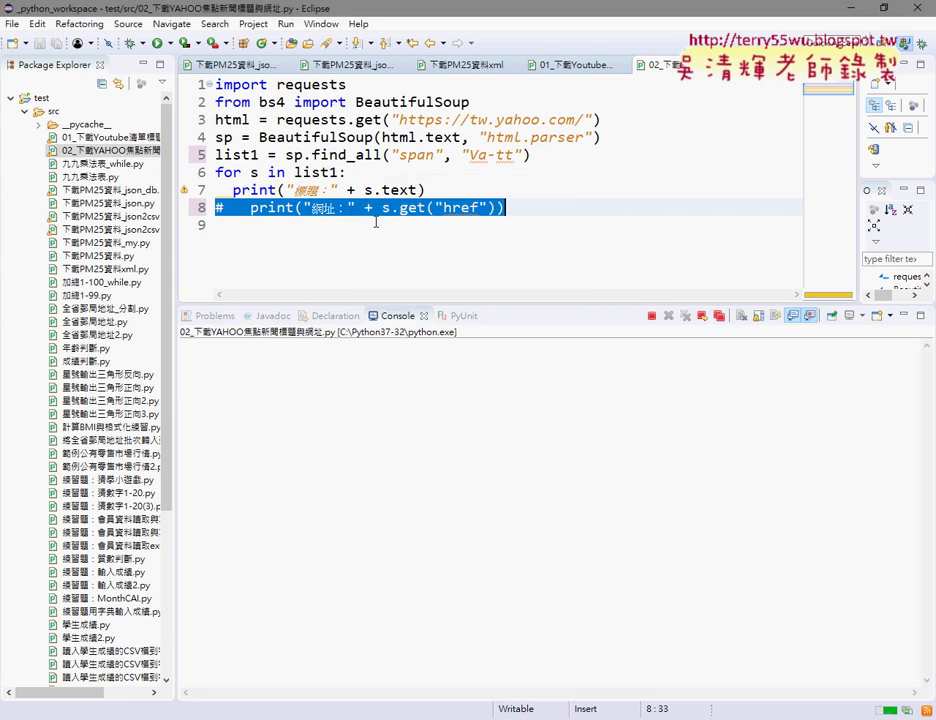
key("ctrl+F11")
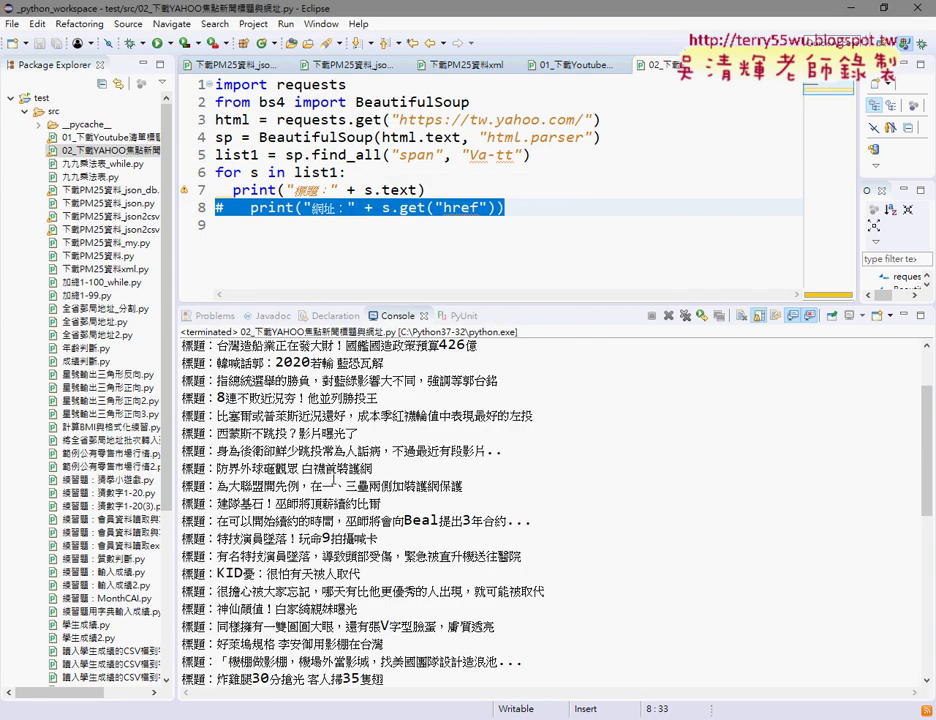
Uncomment line 8 and rerun the script, which stops on a TypeError for href.
left_click(518, 206)
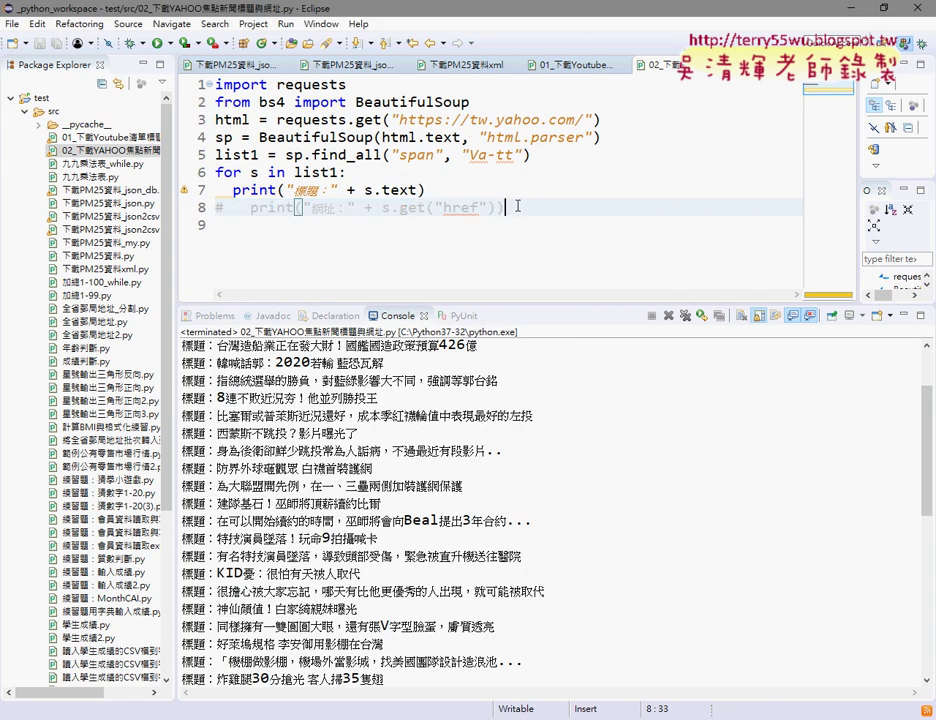
key("ctrl+slash")
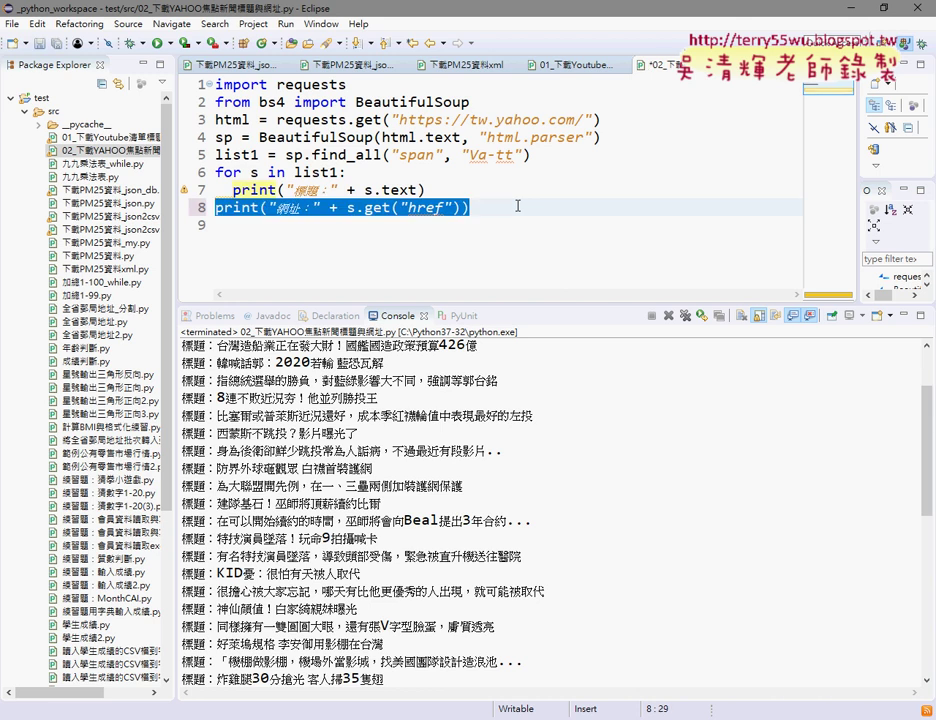
key("Home")
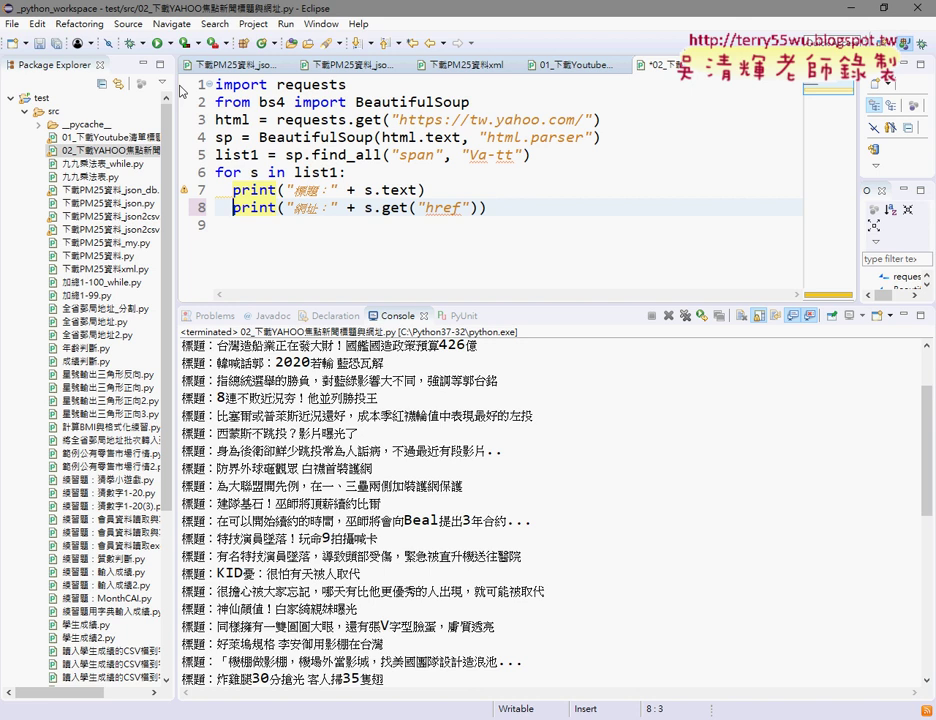
key("ctrl+F11")
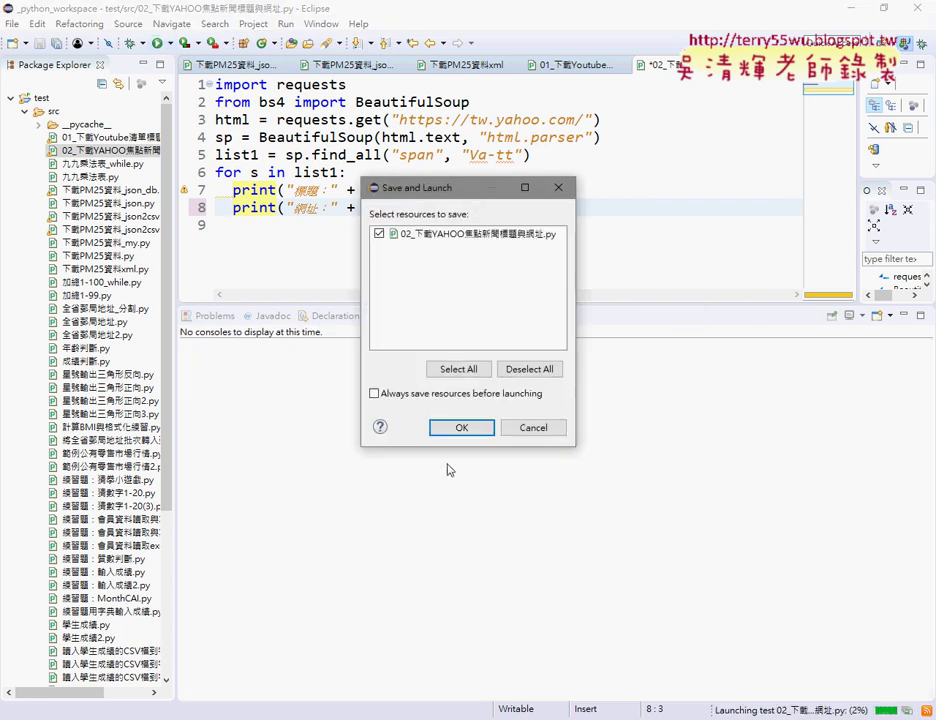
left_click(470, 424)
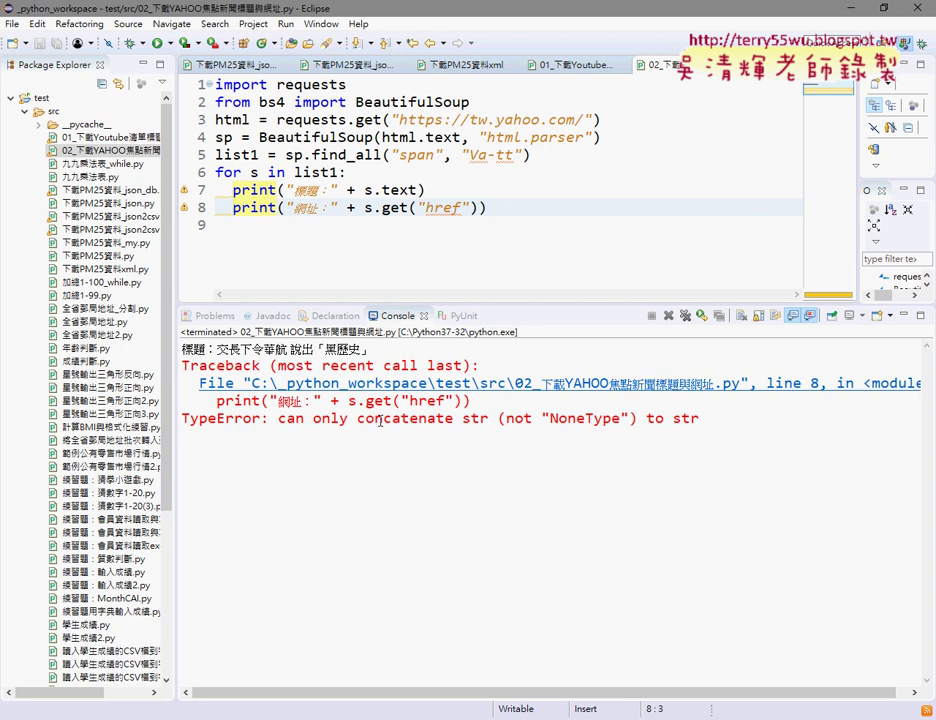
key("alt+Tab")
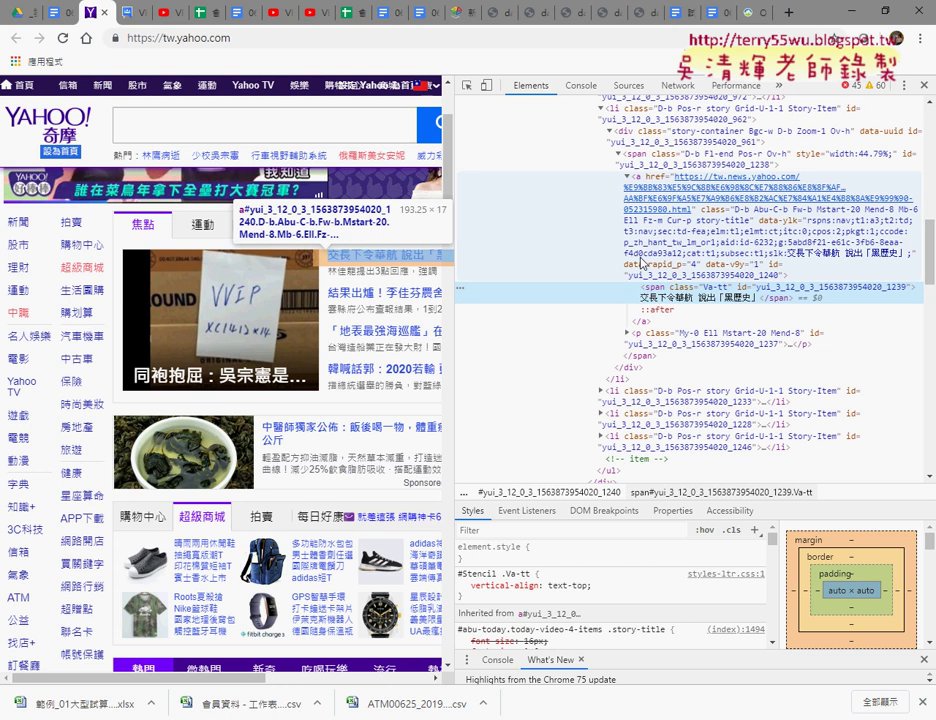
Copy the headline <a> element's class list ending in story-title from DevTools.
left_click(638, 180)
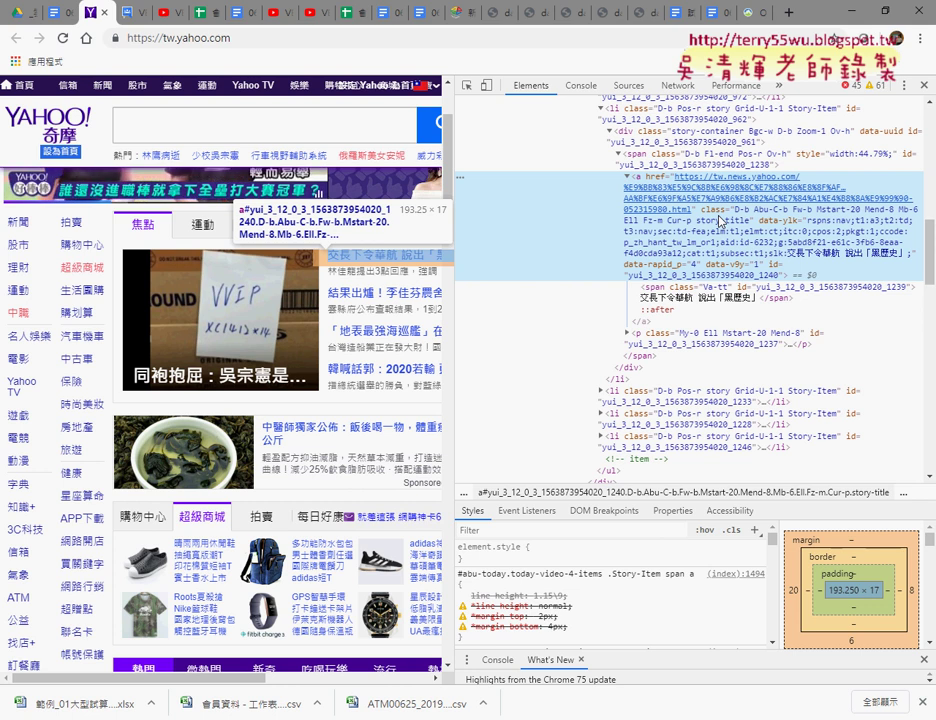
double_click(775, 208)
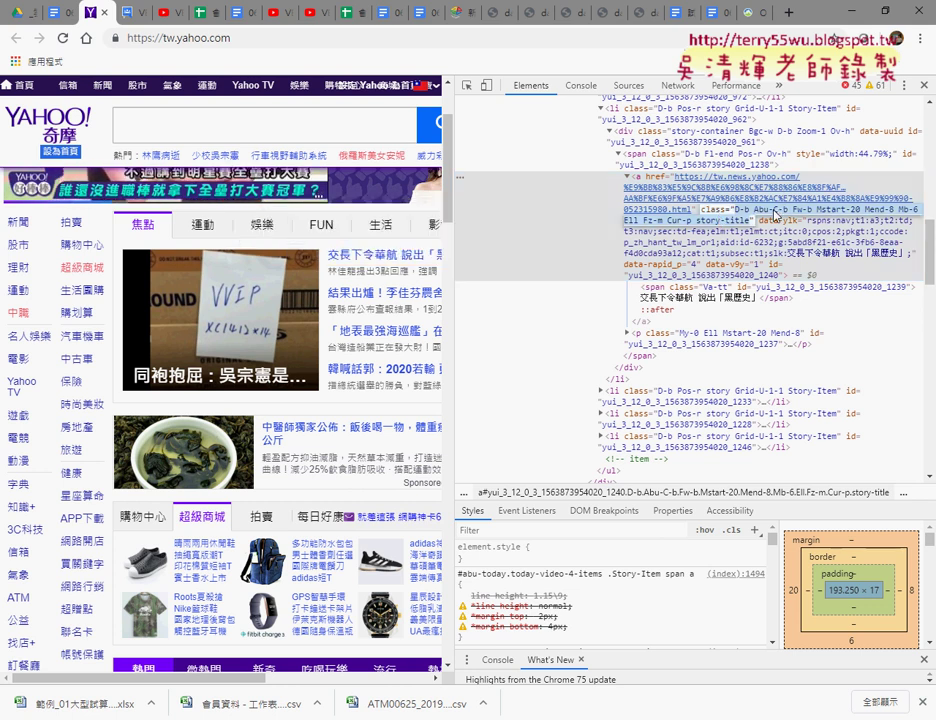
right_click(776, 215)
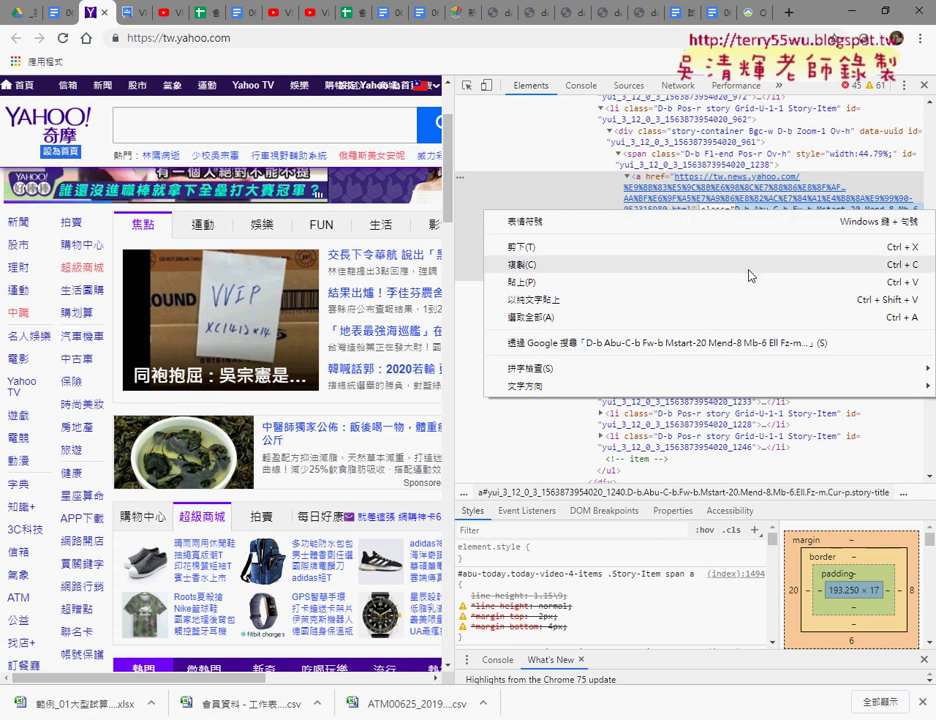
left_click(748, 270)
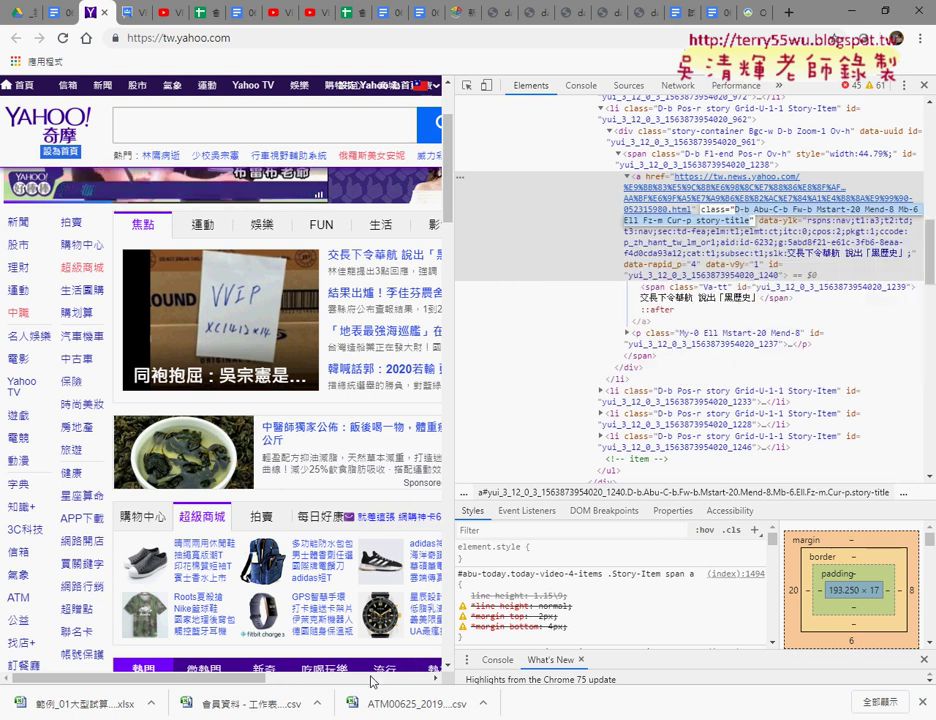
key("alt+Tab")
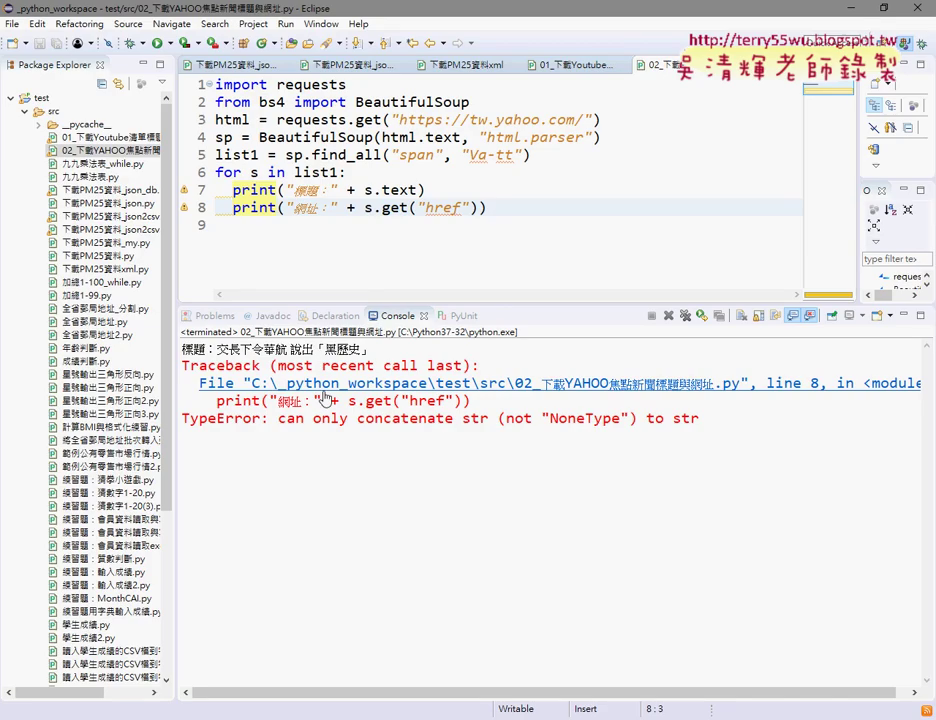
Change line 5 to find_all("a", "story-title"), then save and run the script.
double_click(416, 155)
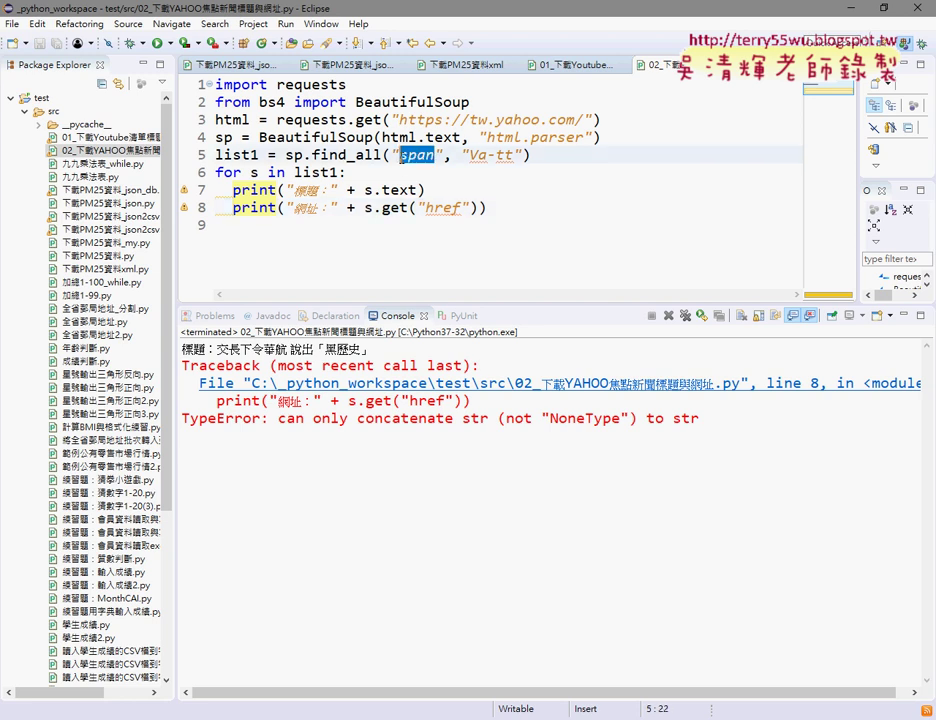
type("a")
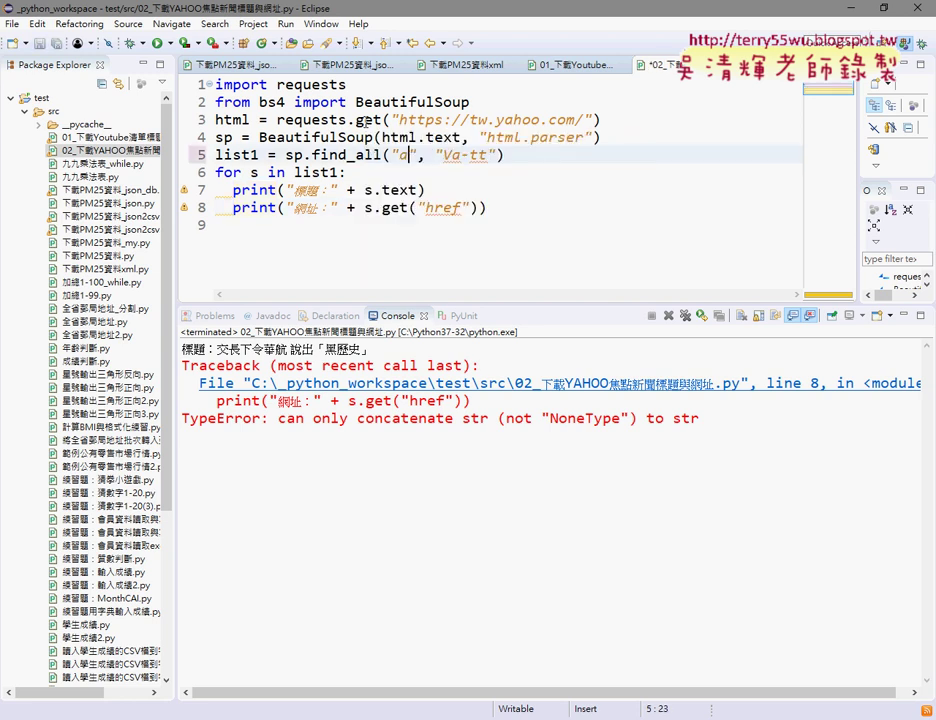
left_click_drag(443, 155, 488, 155)
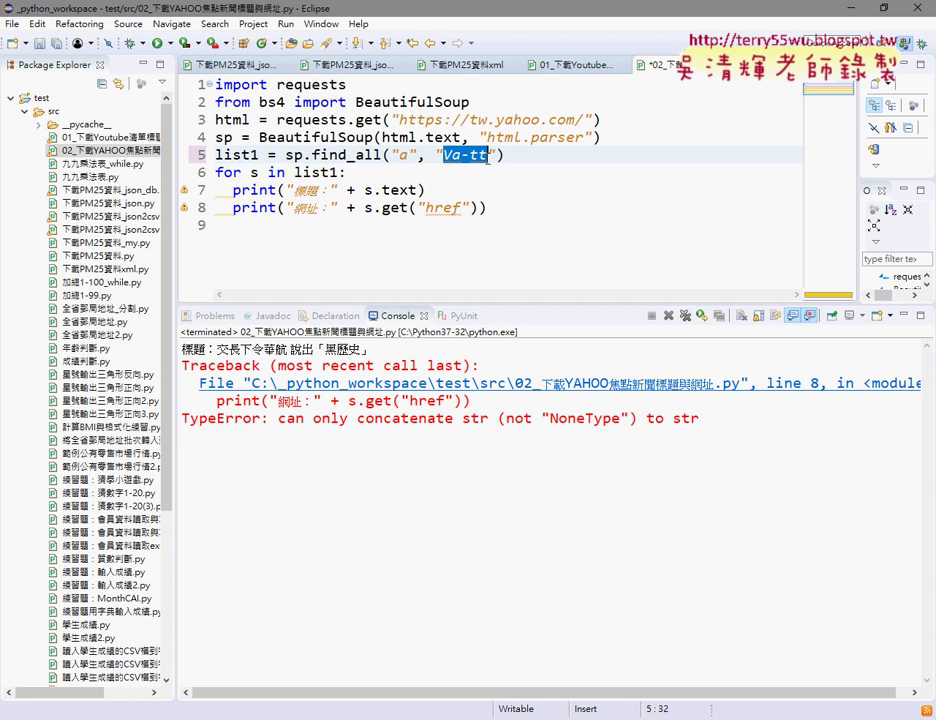
key("ctrl+v")
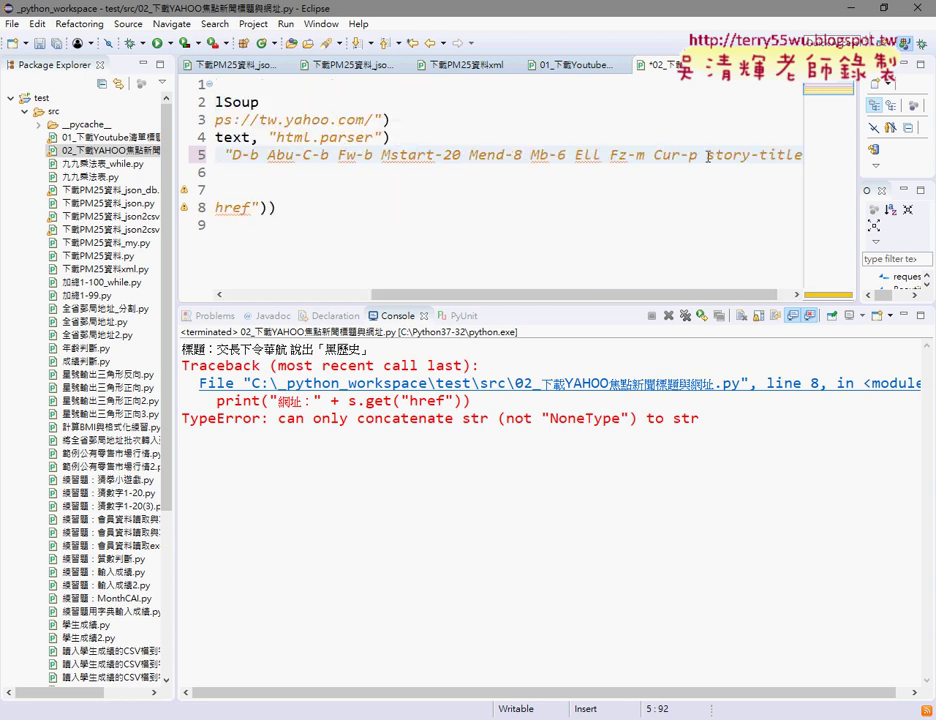
mouse_move(800, 155)
left_mouse_down()
mouse_move(342, 162)
mouse_move(383, 162)
left_mouse_up()
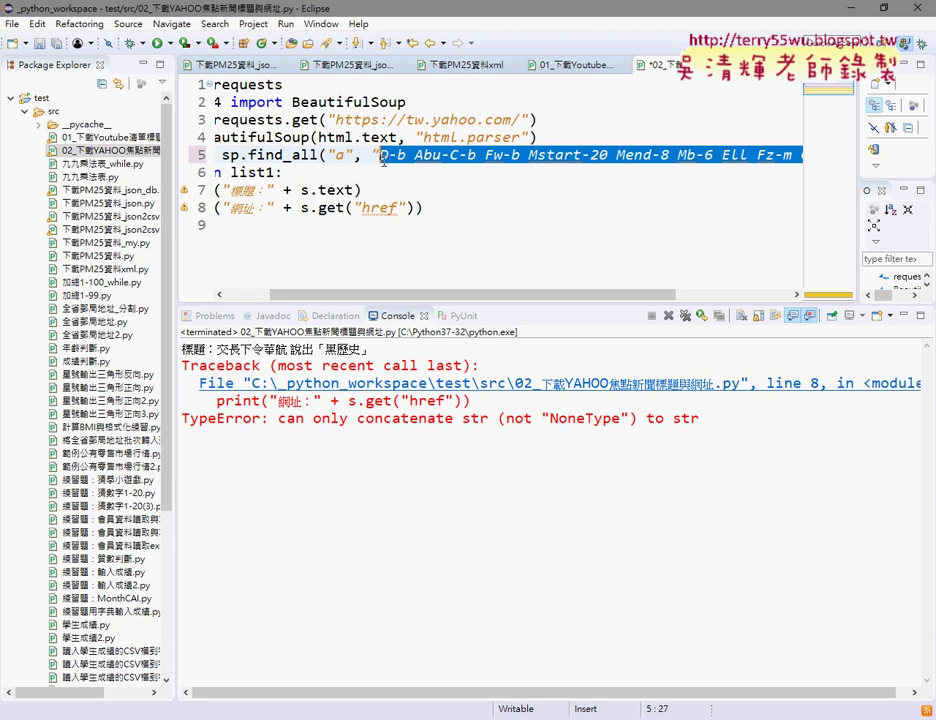
key("ctrl+v")
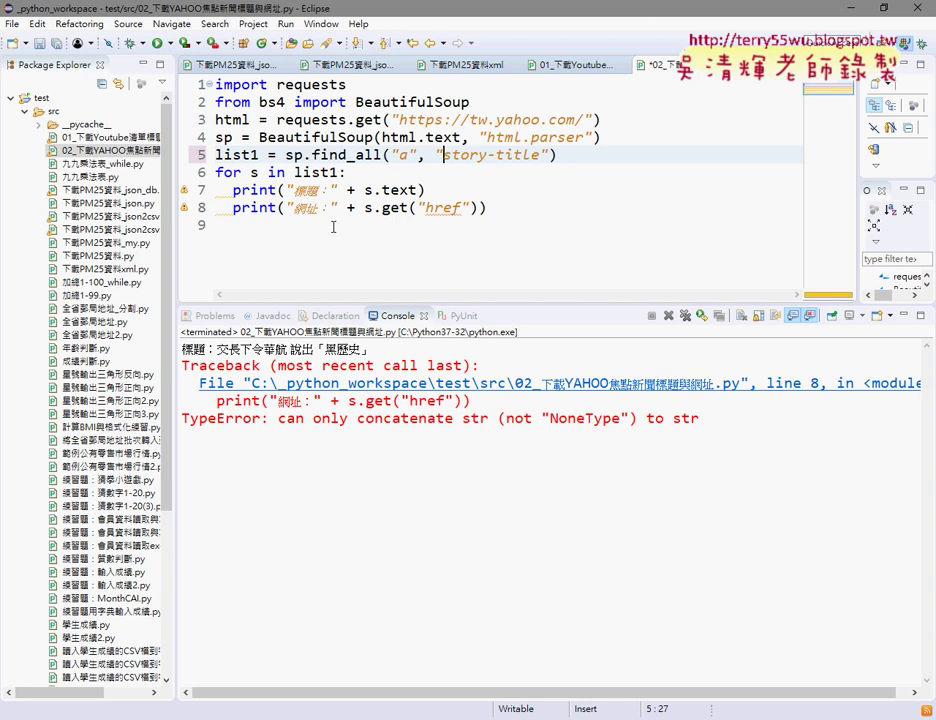
key("ctrl+F11")
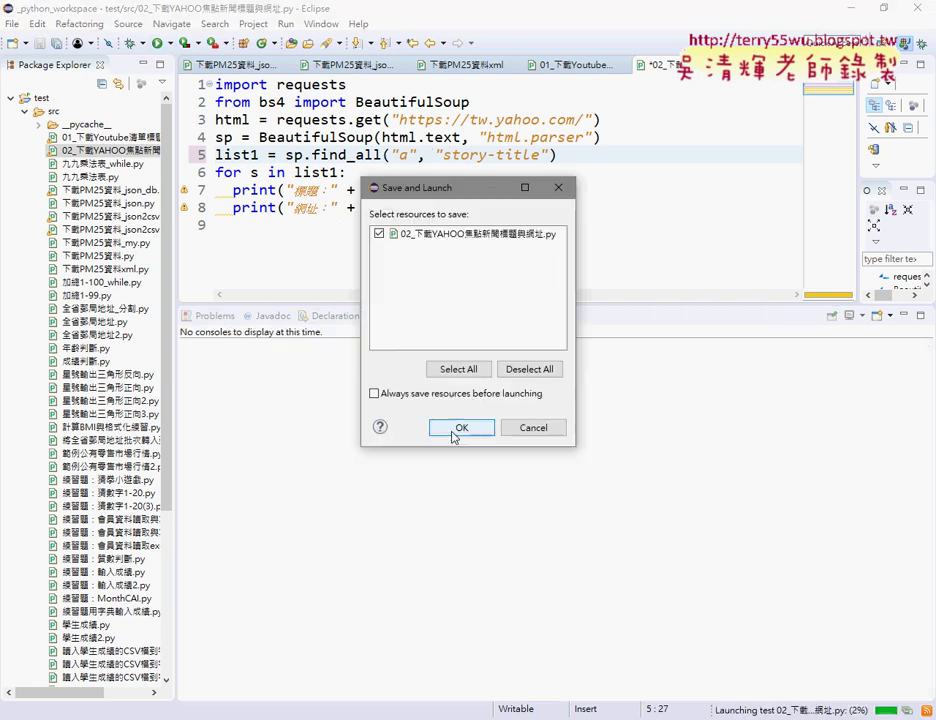
left_click(456, 429)
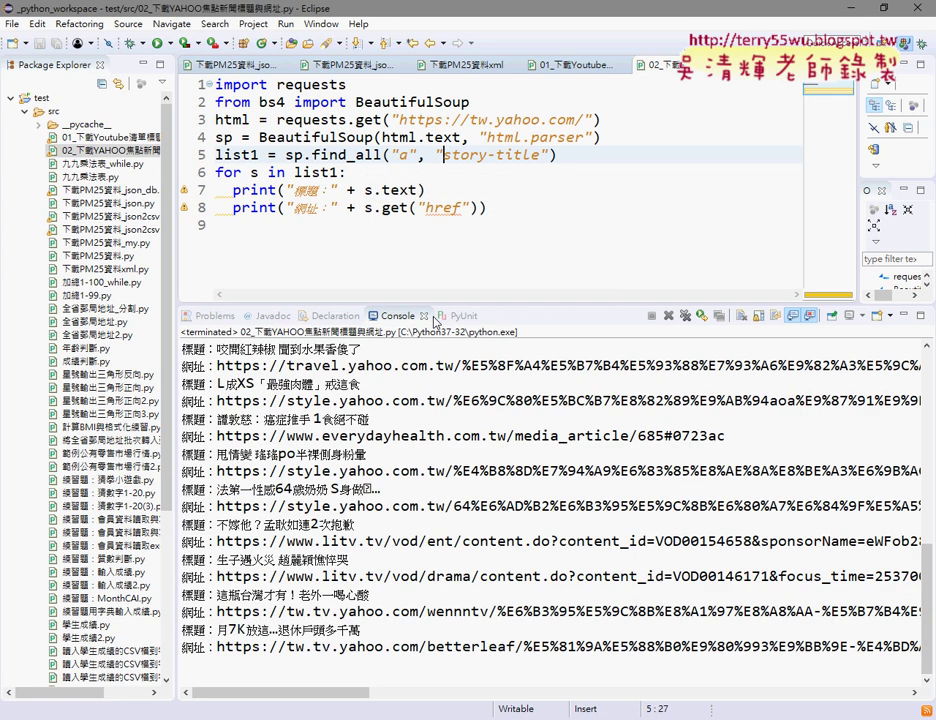
Enlarge the Console and scroll its headline and URL output to the top.
mouse_move(435, 304)
left_mouse_down()
mouse_move(434, 160)
mouse_move(435, 177)
left_mouse_up()
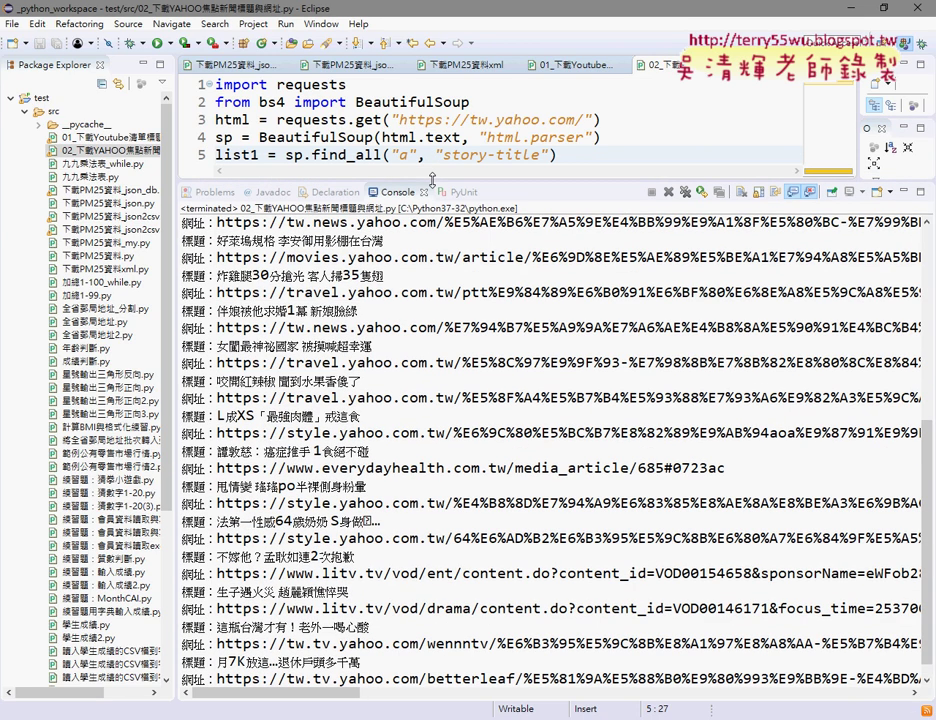
scroll(430, 268, "up", 7)
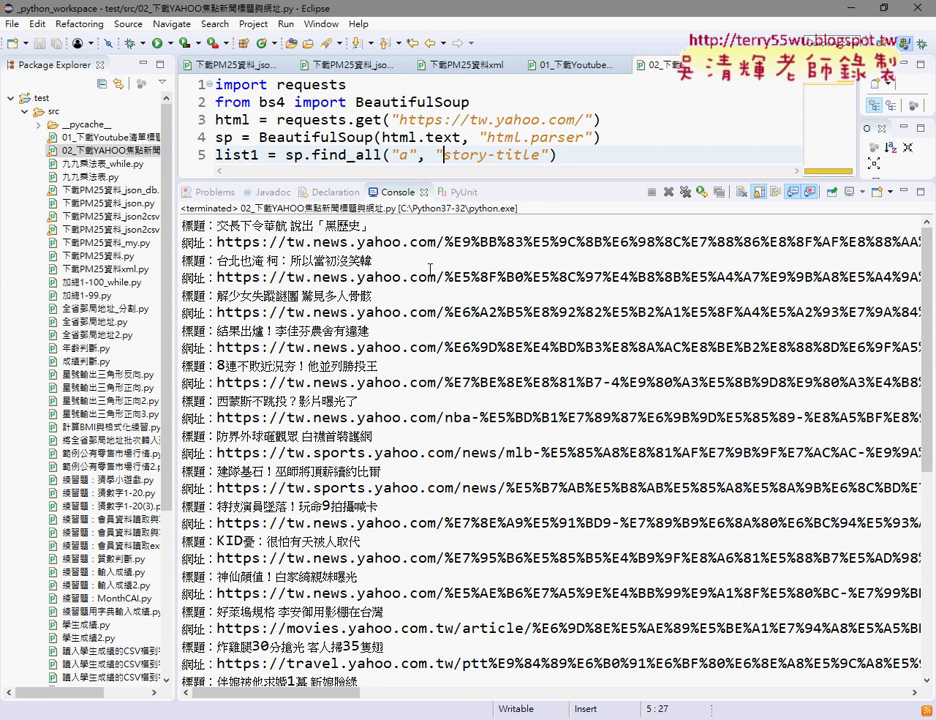
key("alt+Tab")
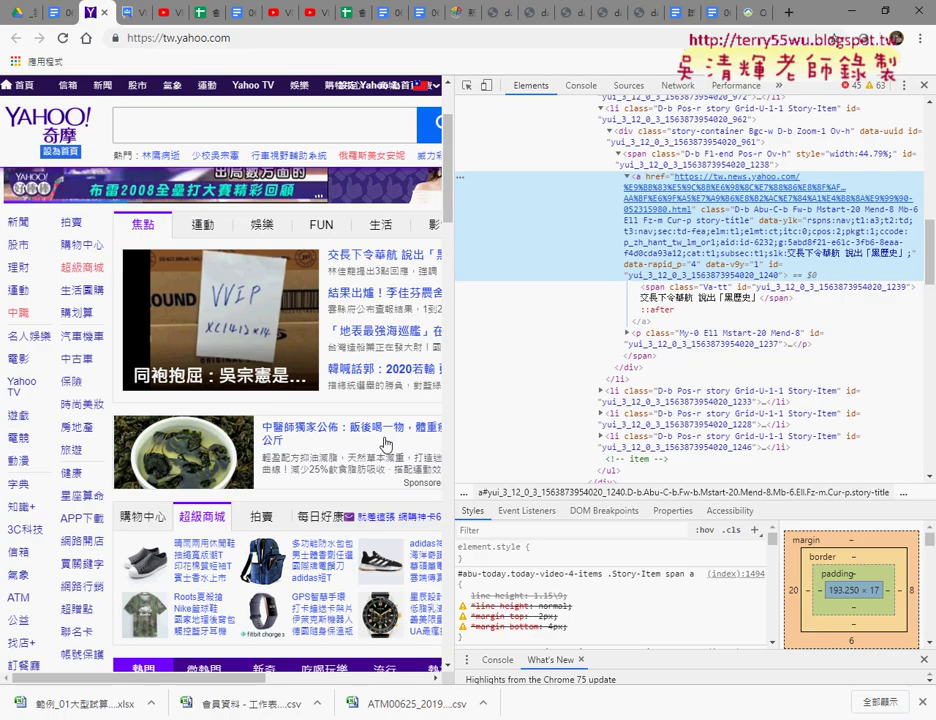
Return to the Google Docs notes and scroll down to Example 5's 台銀外匯 rate.bot.com.tw scraping code.
key("ctrl+shift+Tab")
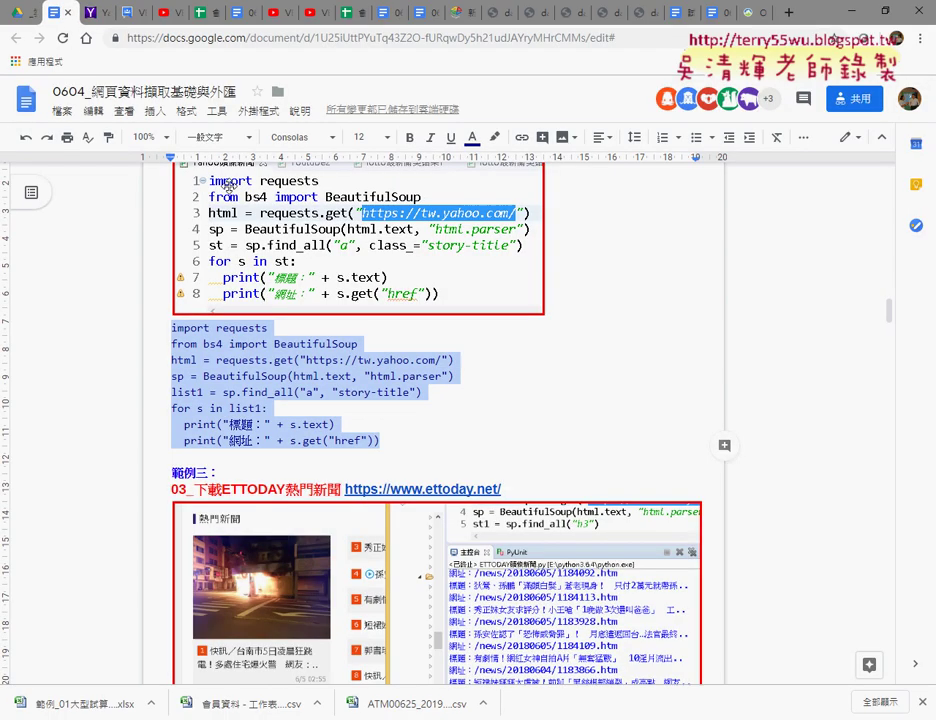
scroll(229, 186, "down", 2)
scroll(229, 186, "down", 3)
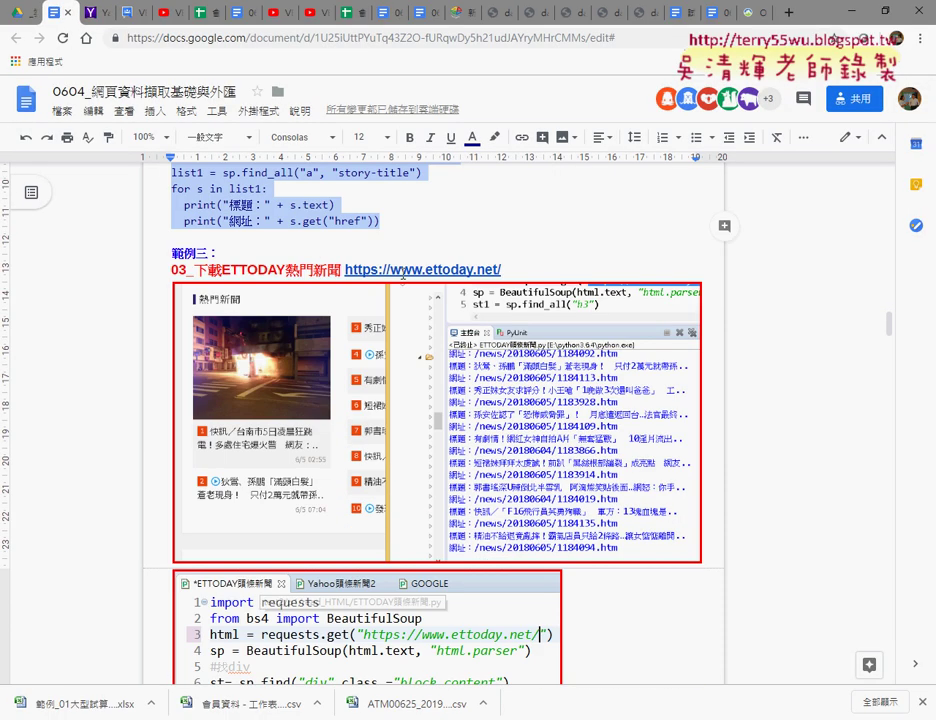
scroll(402, 272, "down", 5)
scroll(402, 272, "down", 6)
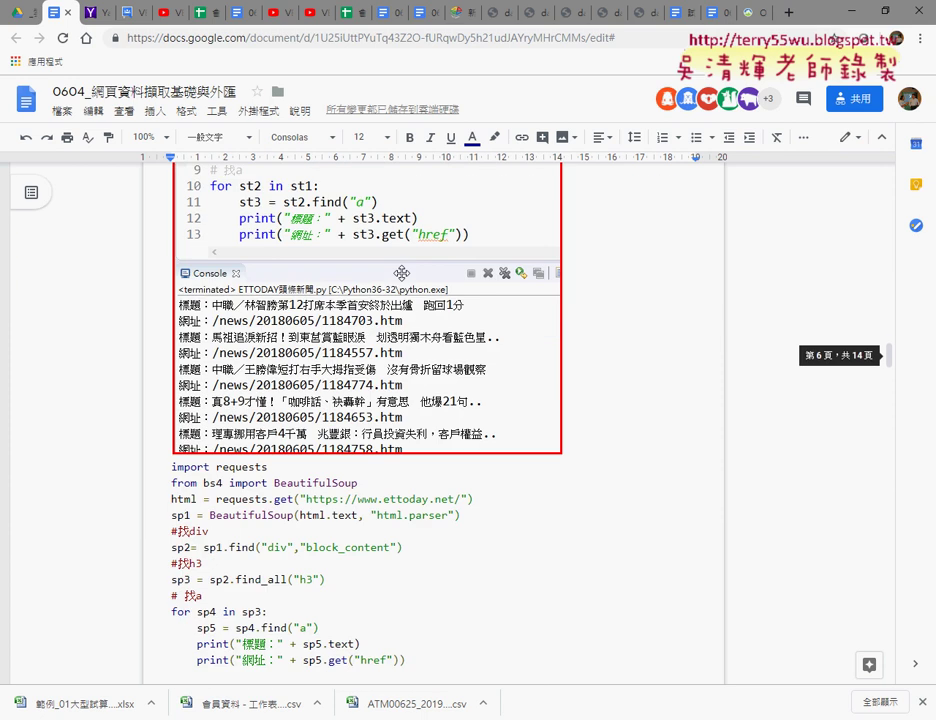
scroll(402, 272, "down", 9)
scroll(400, 272, "down", 6)
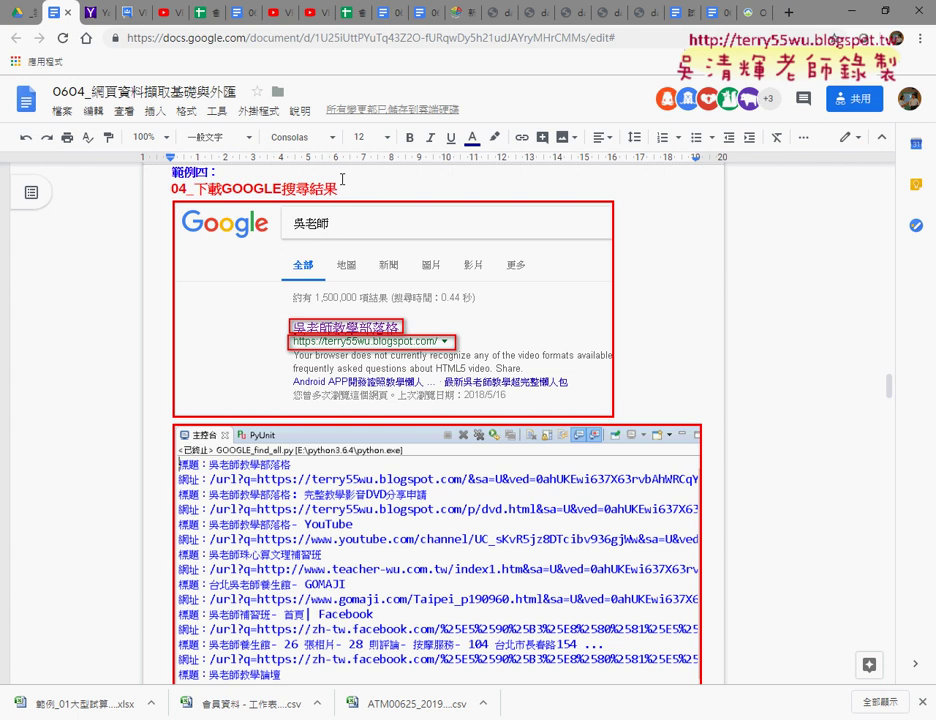
scroll(385, 263, "down", 5)
scroll(385, 263, "down", 5)
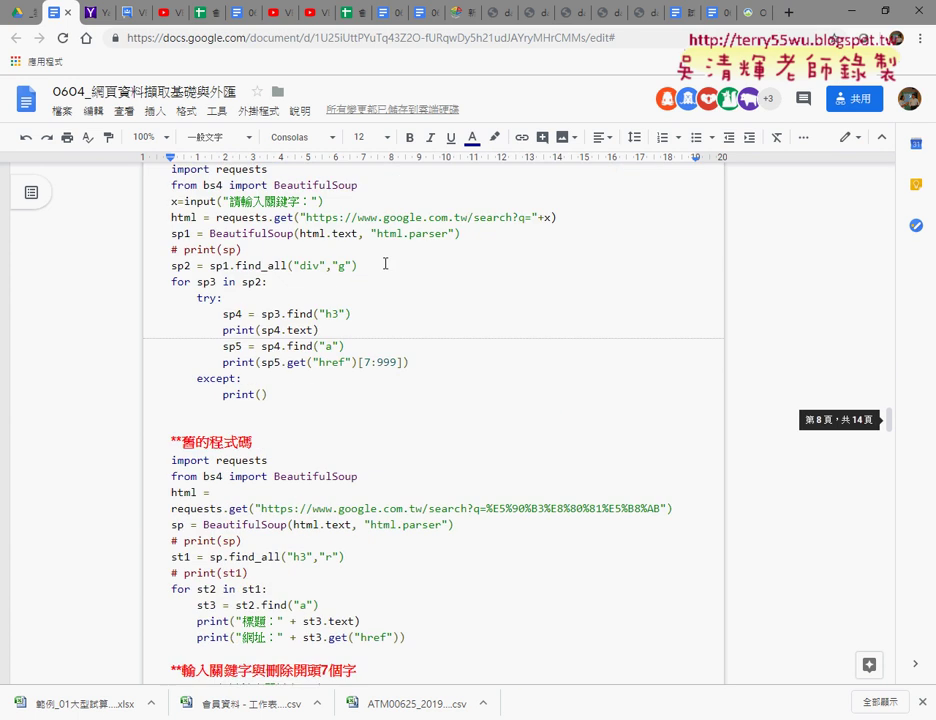
scroll(385, 263, "down", 3)
scroll(385, 263, "down", 3)
scroll(385, 263, "down", 5)
scroll(385, 263, "down", 4)
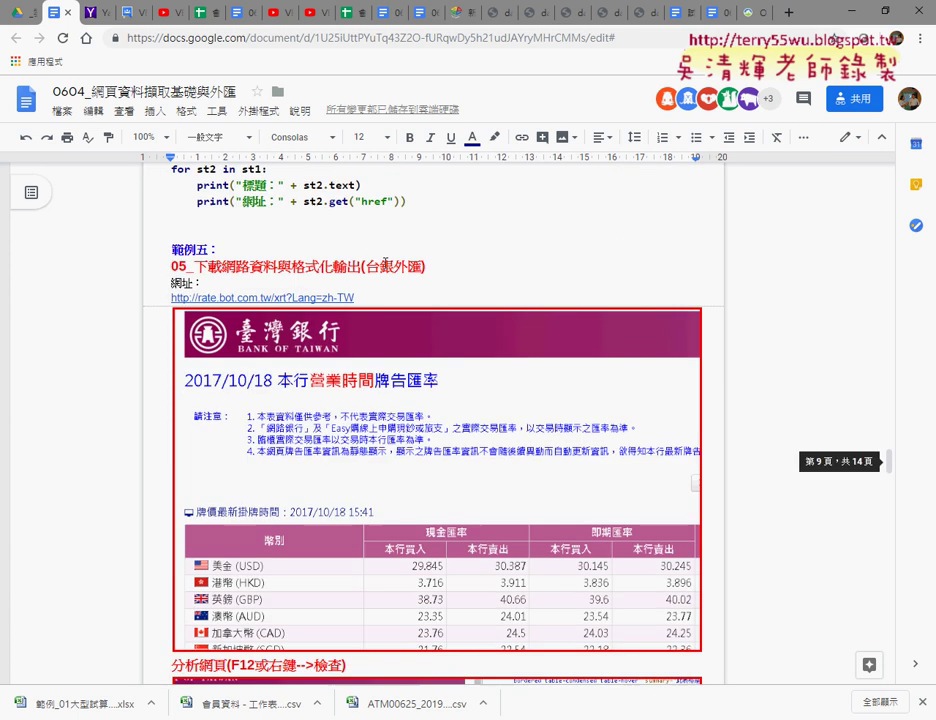
scroll(385, 263, "down", 3)
scroll(385, 263, "up", 2)
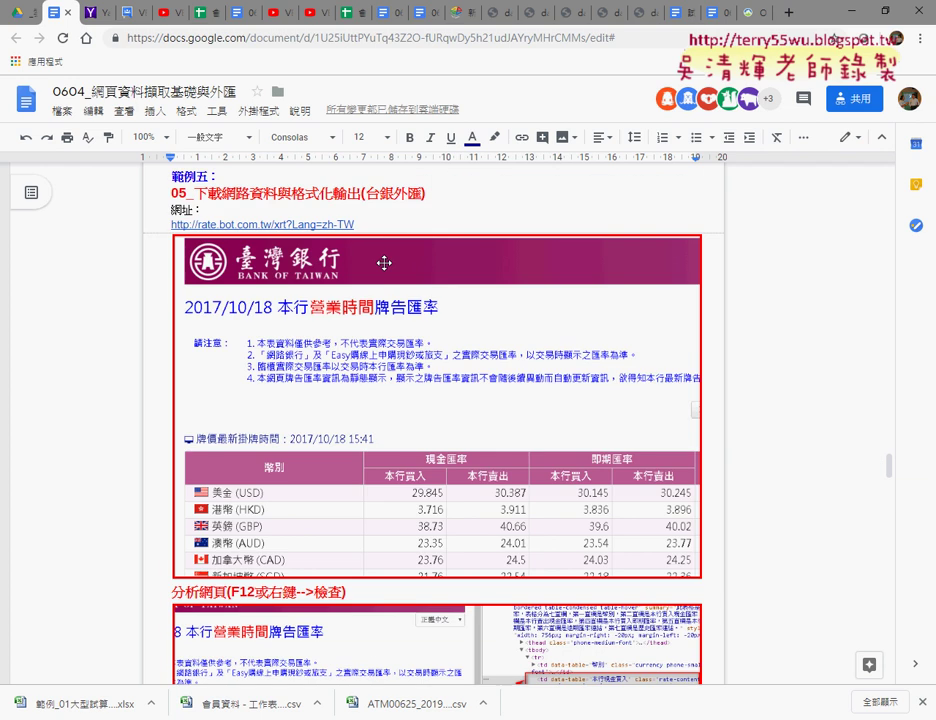
scroll(384, 263, "down", 2)
scroll(384, 263, "down", 1)
scroll(384, 263, "down", 1)
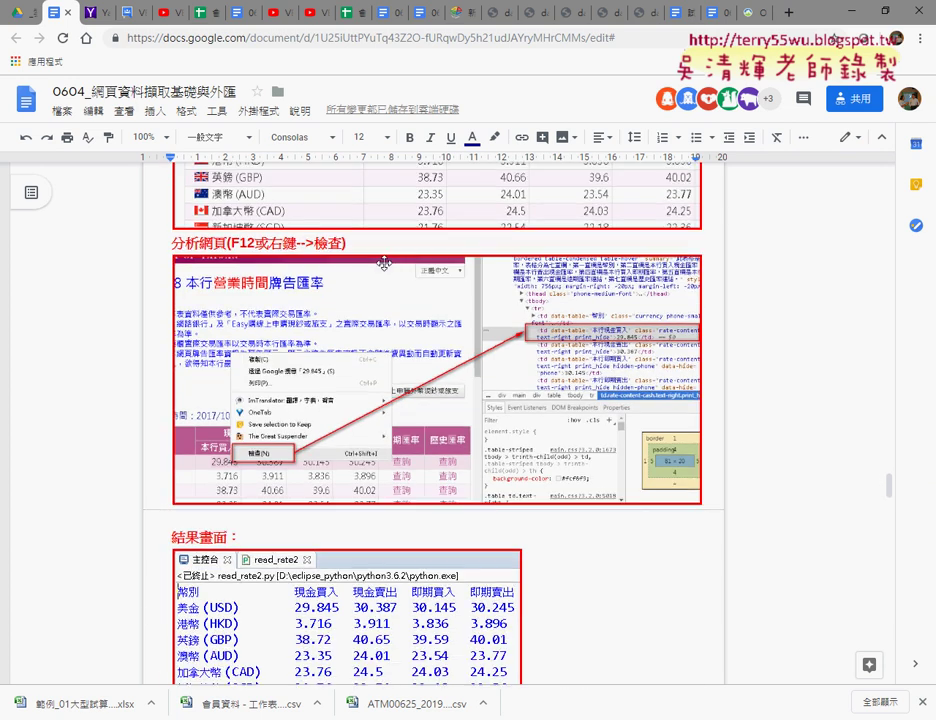
scroll(384, 263, "down", 2)
scroll(383, 262, "down", 2)
scroll(383, 262, "down", 2)
scroll(384, 263, "down", 1)
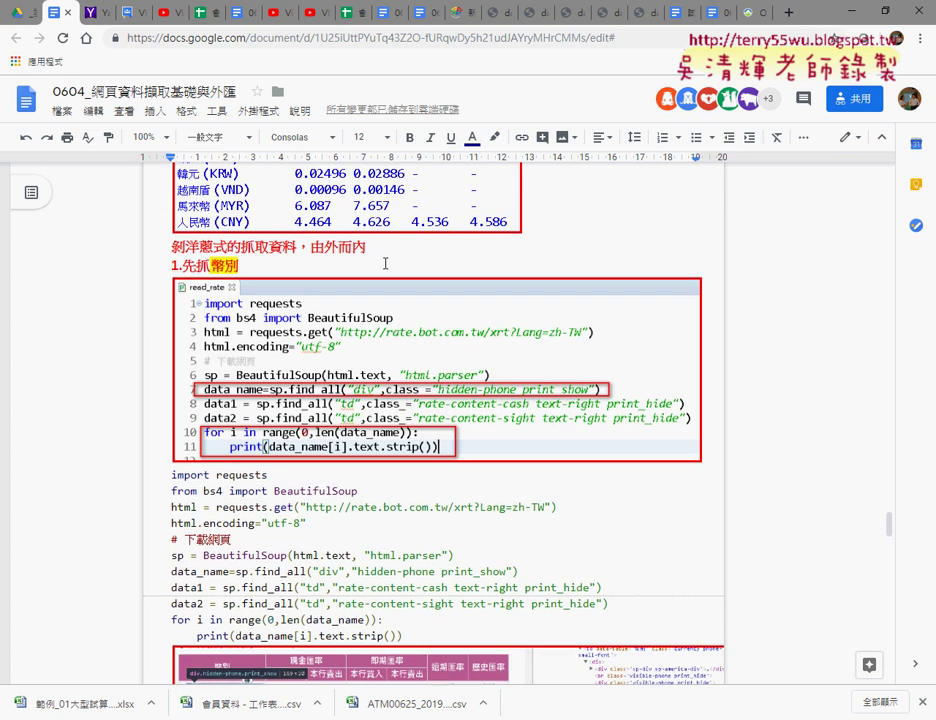